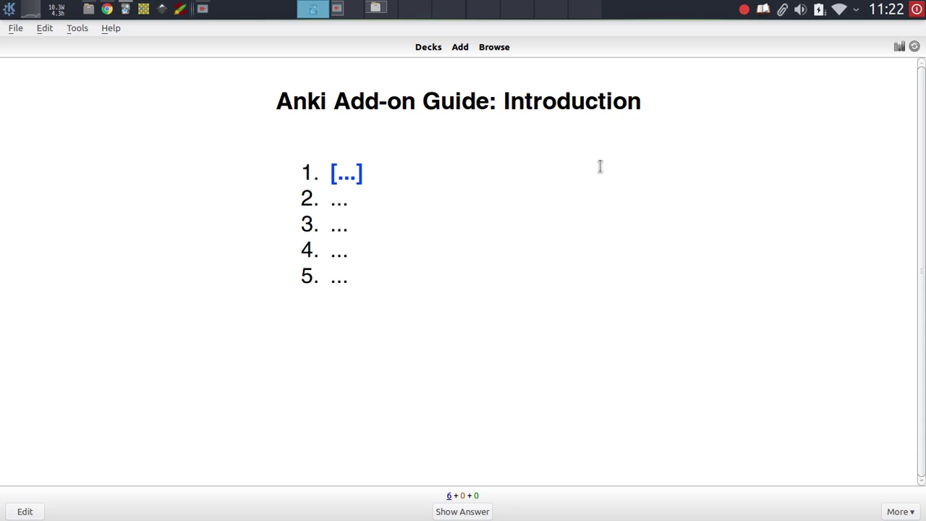
Reveal and rate the remaining Slides introduction cards, then return to the four-deck list
key("space")
key("space")
key("space")
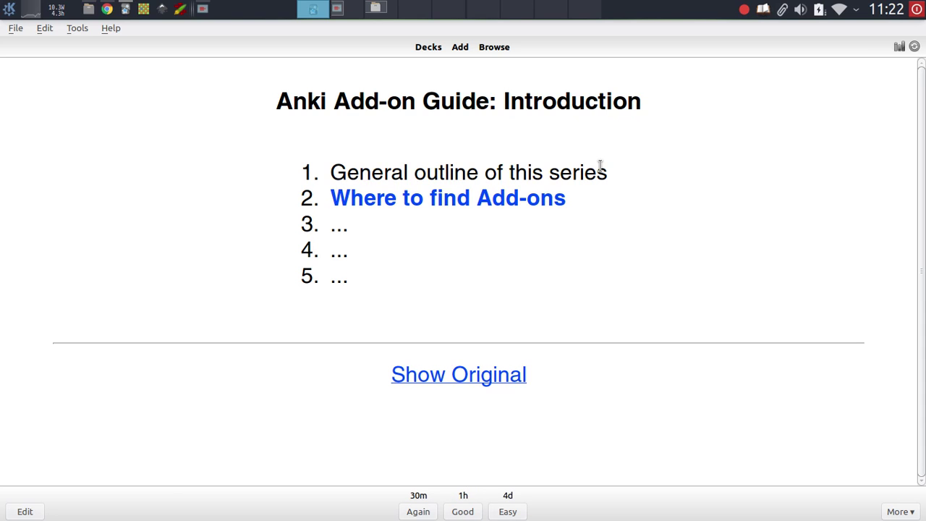
key("space")
key("space")
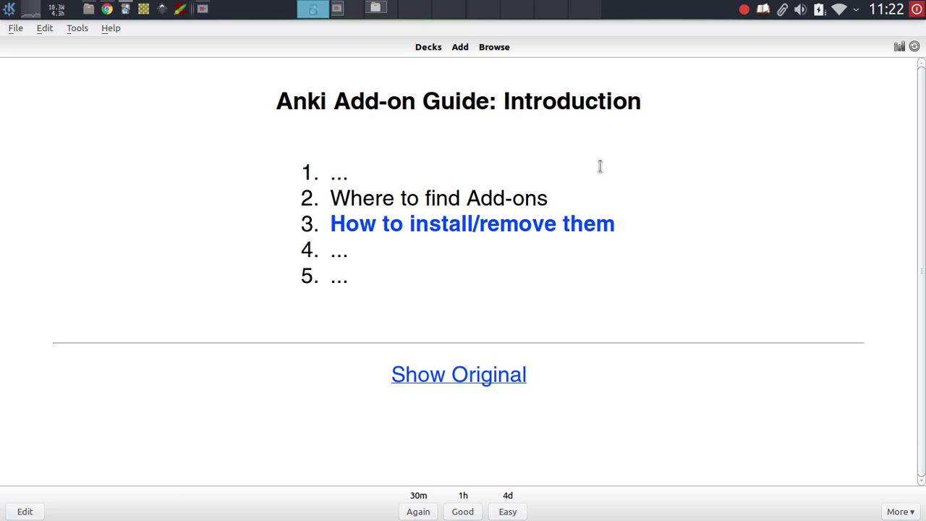
key("space")
key("space")
key("space")
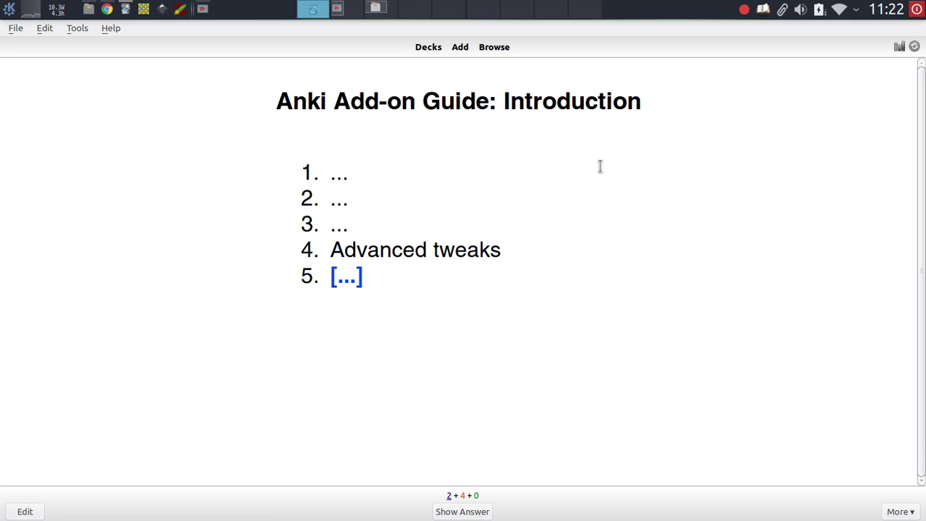
key("space")
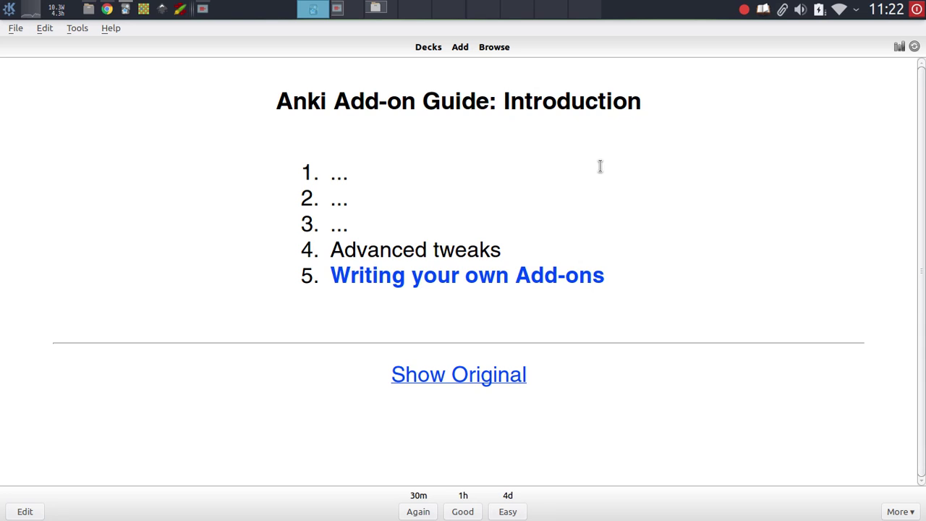
key("space")
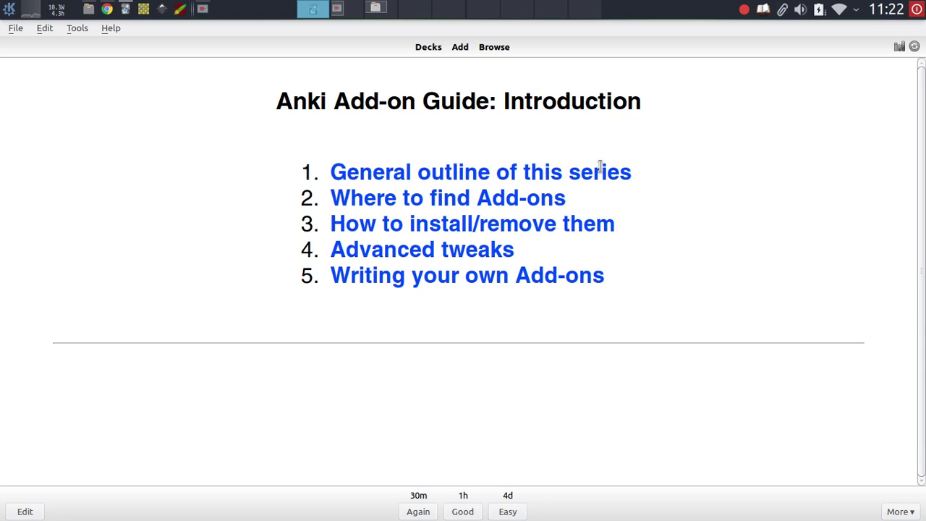
key("space")
key("d")
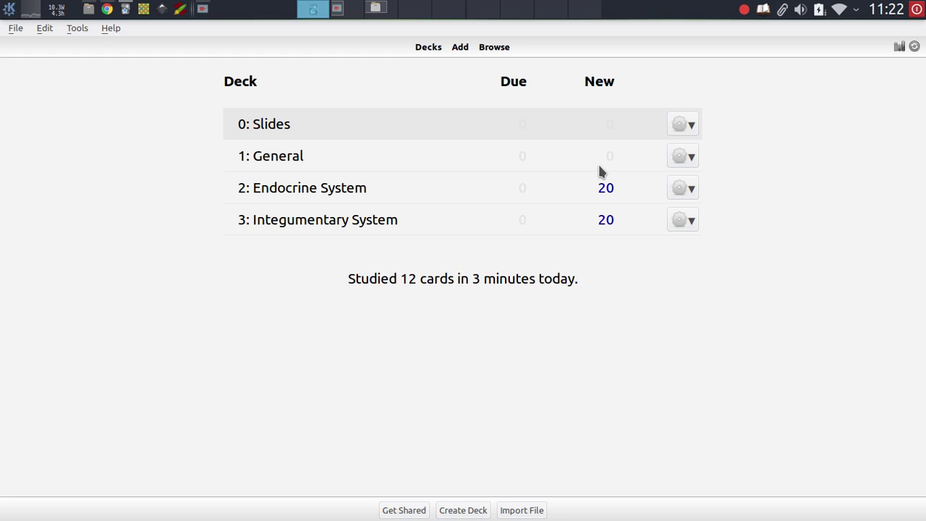
Start Tools > Add-ons > Browse & Install and browse AnkiWeb's shared add-ons online
left_click(79, 29)
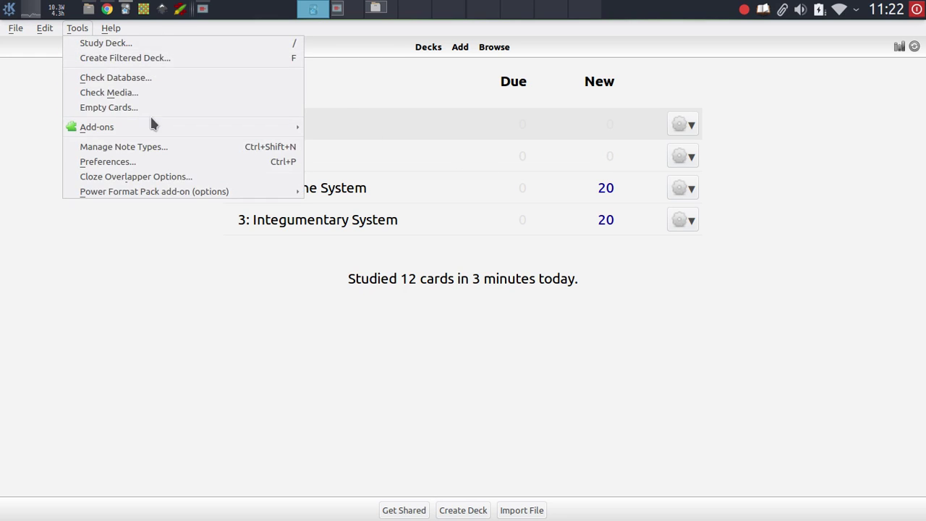
mouse_move(154, 127)
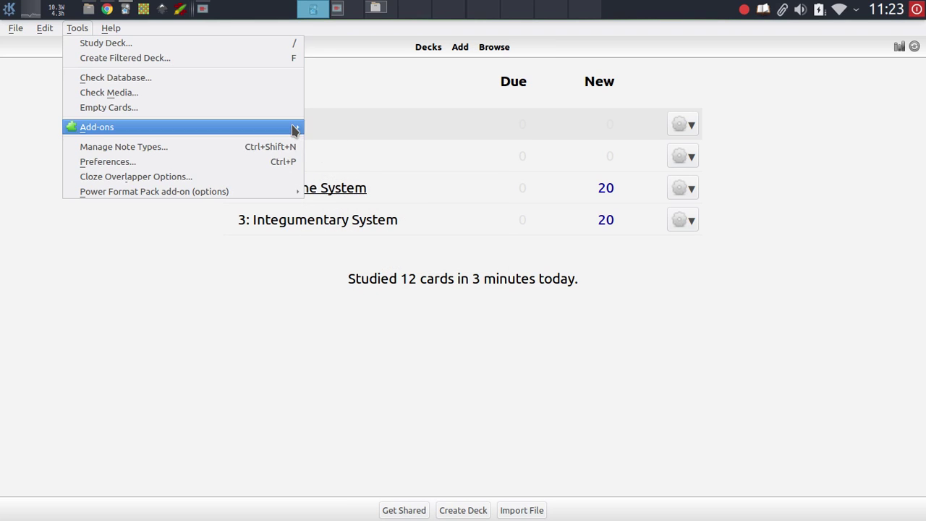
left_click(330, 126)
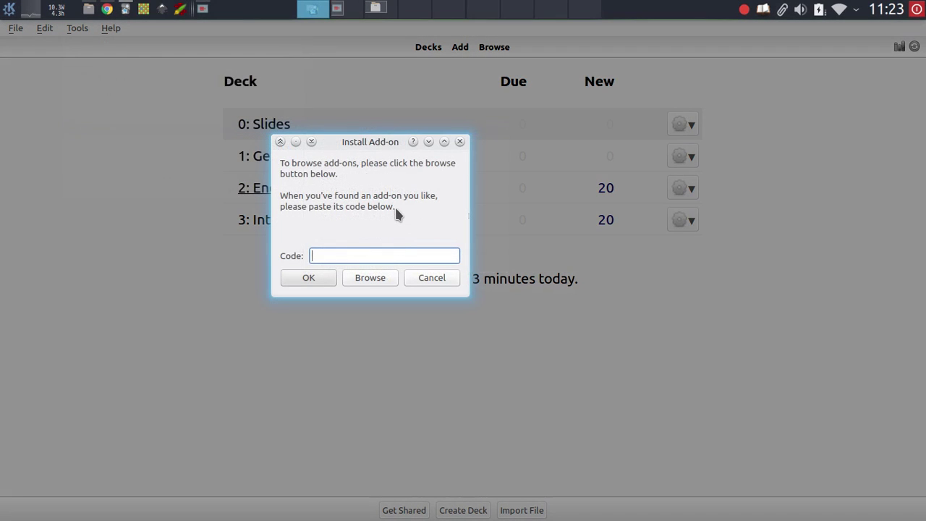
left_click(370, 279)
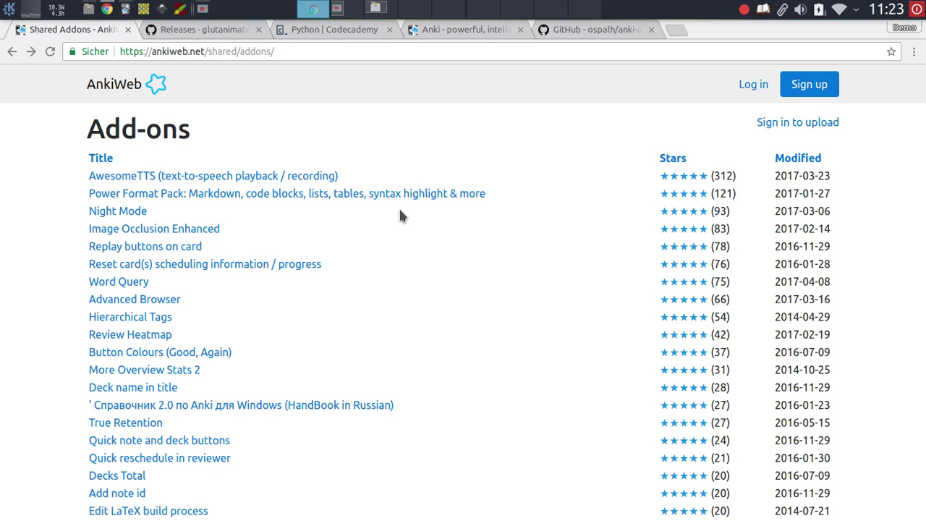
Sort the shared add-ons list by the Modified column so the newest appear first
scroll(408, 218, "down", 2)
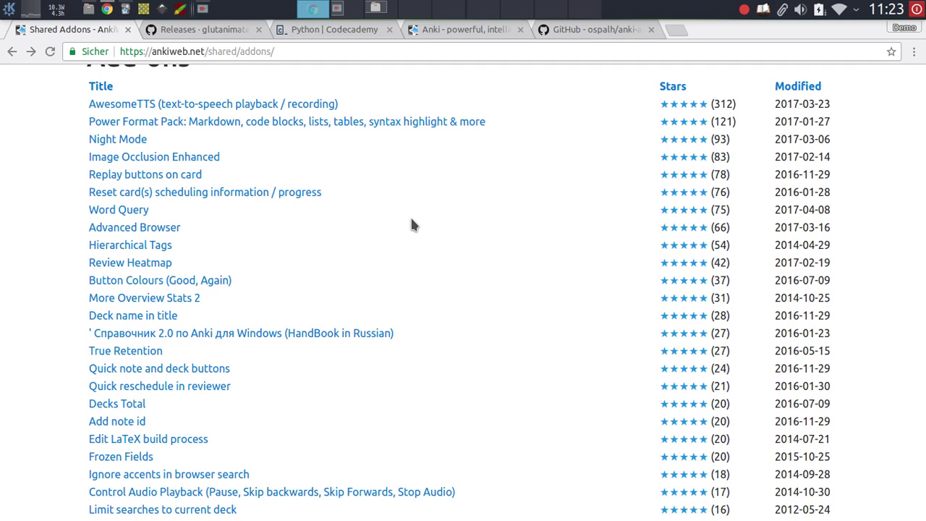
scroll(411, 224, "up", 2)
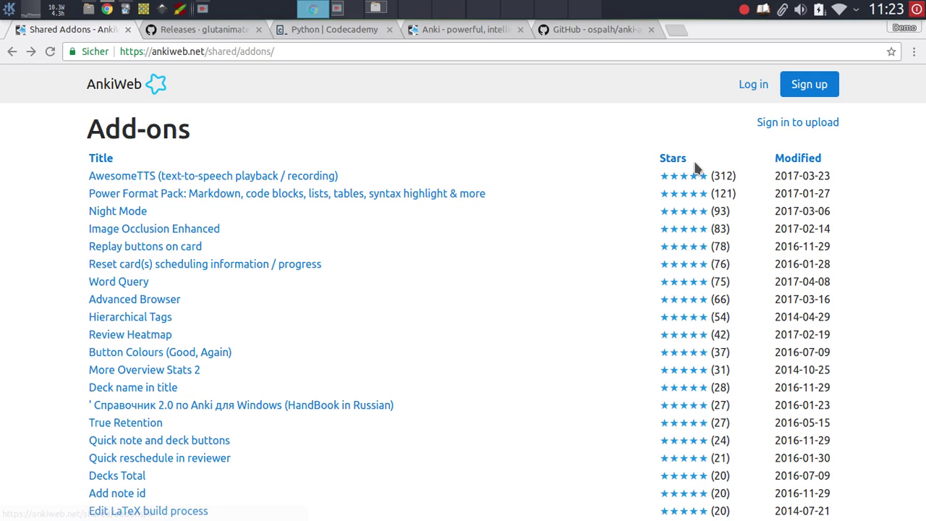
left_click(812, 161)
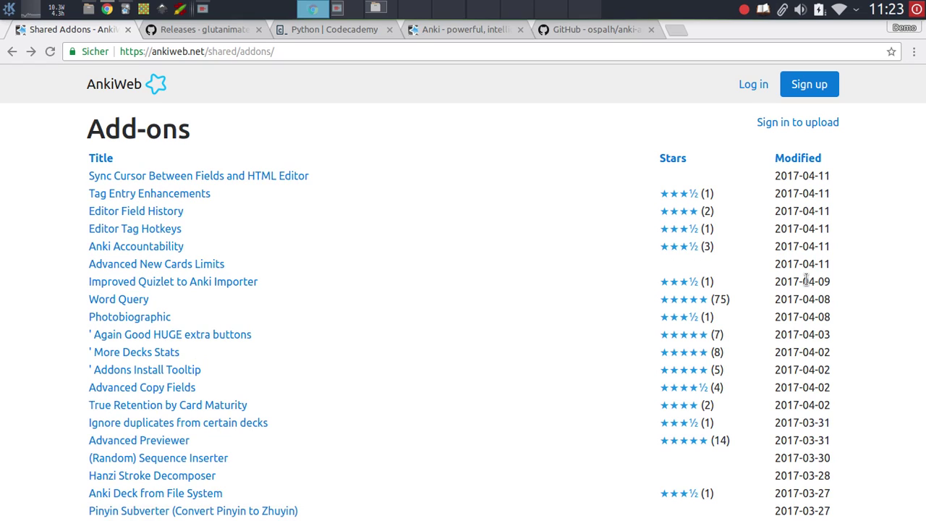
scroll(805, 281, "down", 4)
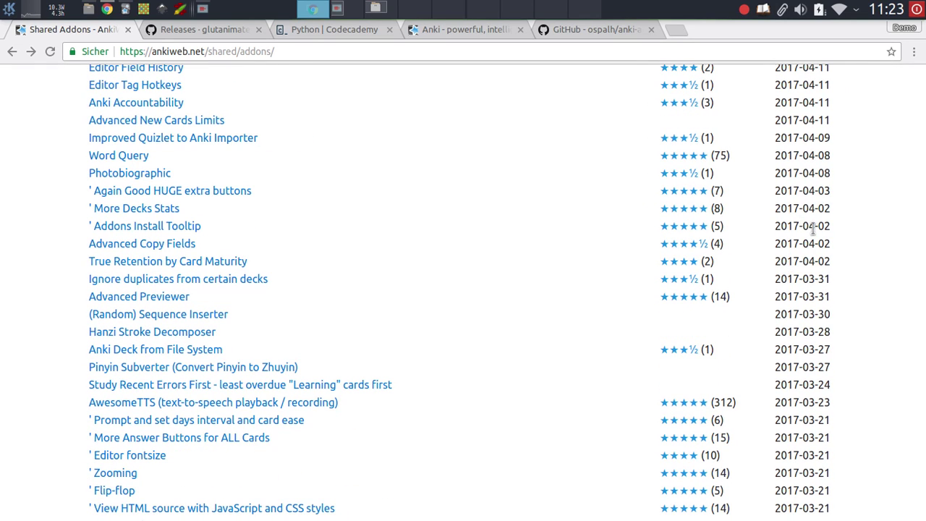
scroll(803, 239, "up", 4)
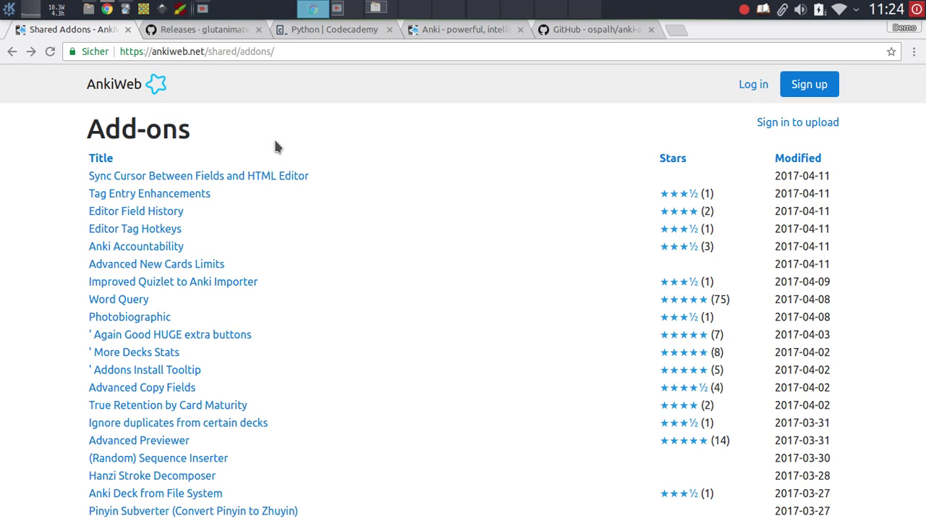
Sort the add-ons by star rating and open the top-rated AwesomeTTS page
left_click(97, 158)
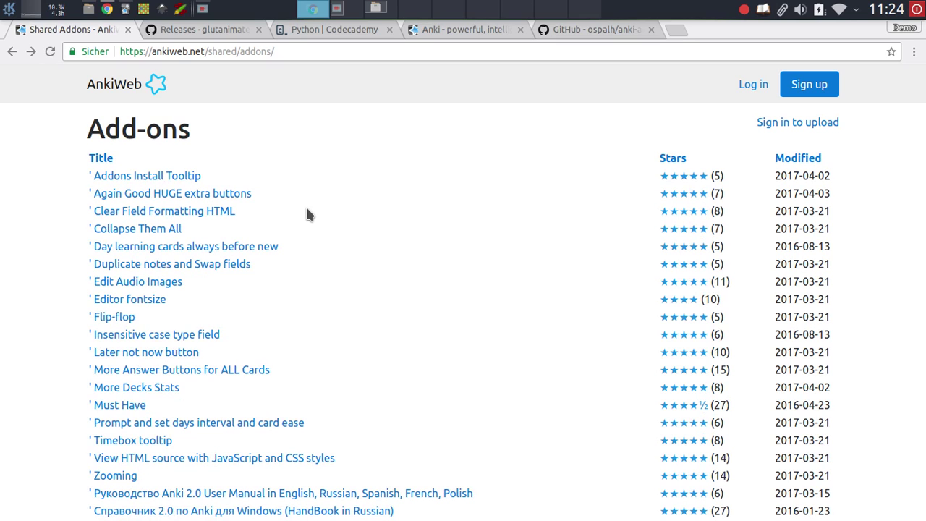
left_click(668, 160)
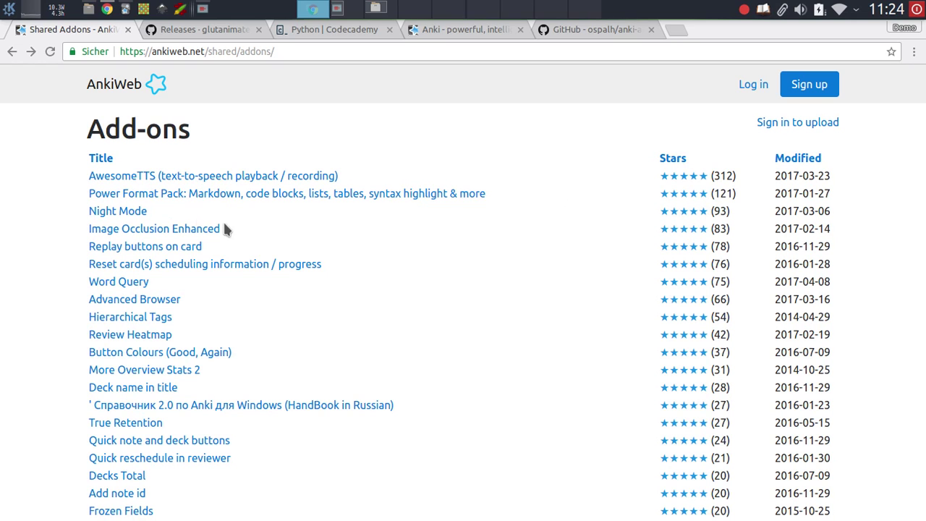
left_click(190, 177)
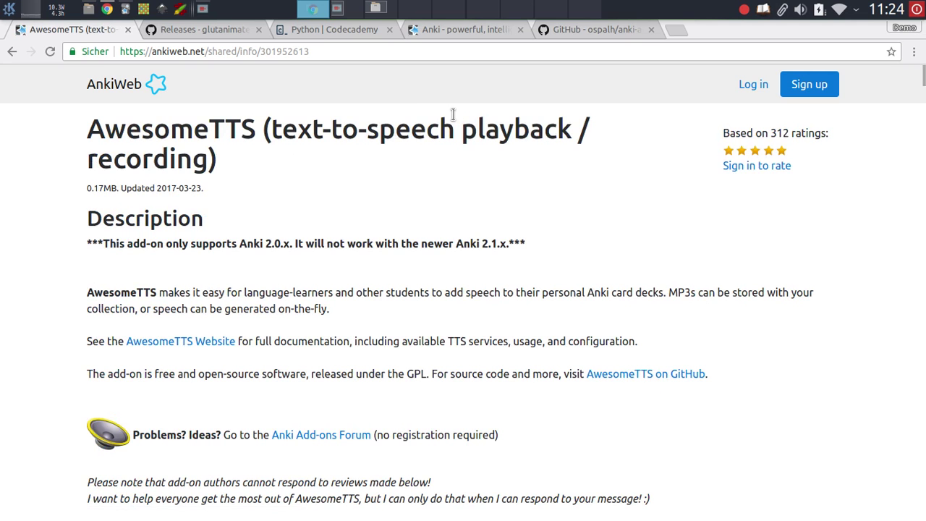
Copy AwesomeTTS's download code 301952613 and switch back to Anki's installer
scroll(271, 282, "down", 5)
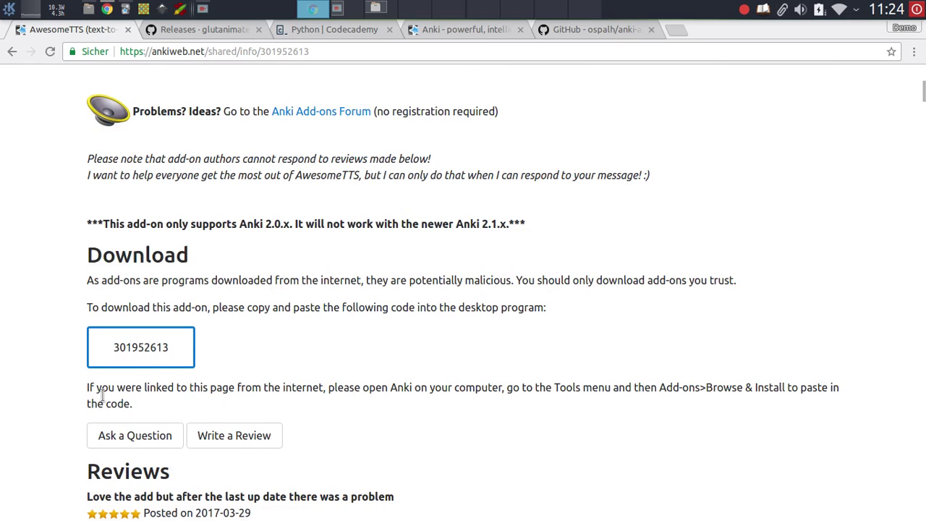
double_click(153, 347)
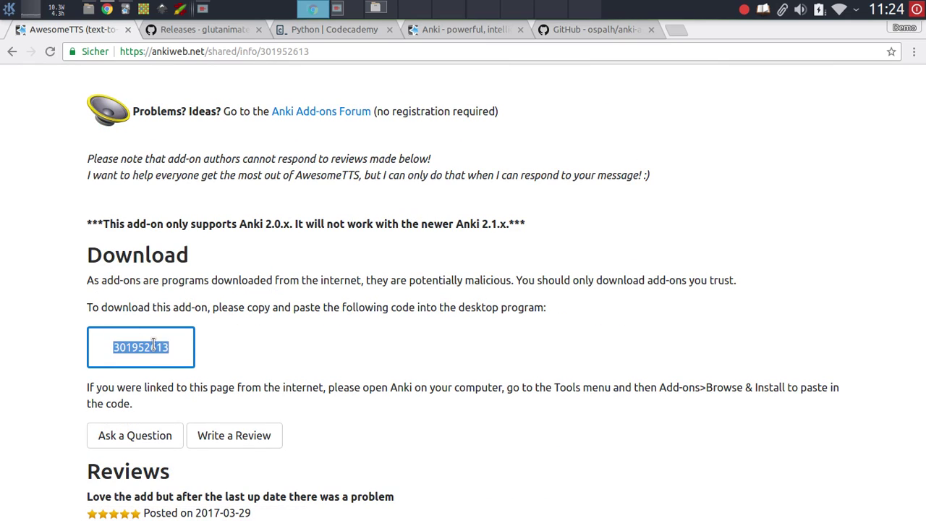
right_click(153, 345)
left_click(178, 353)
key("alt+Tab")
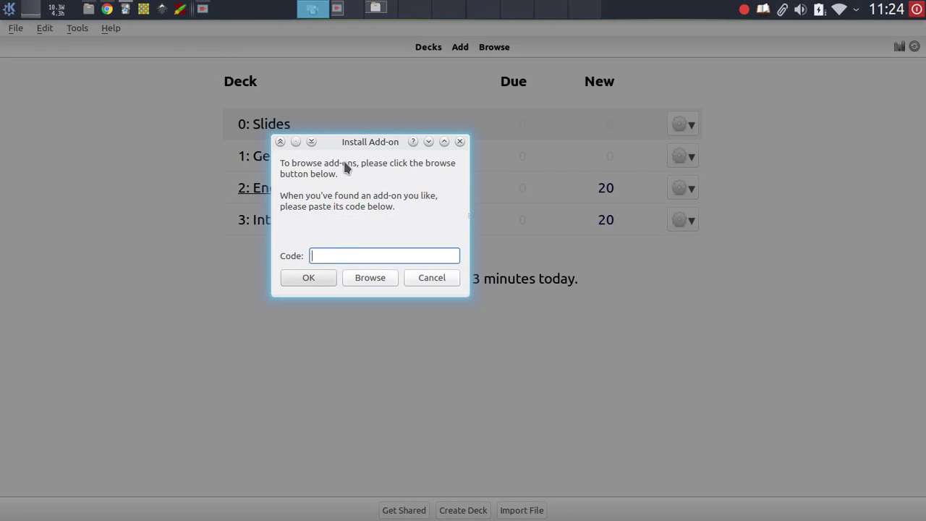
Paste code 301952613 into the Install Add-on dialog and install AwesomeTTS
right_click(331, 255)
left_click(358, 330)
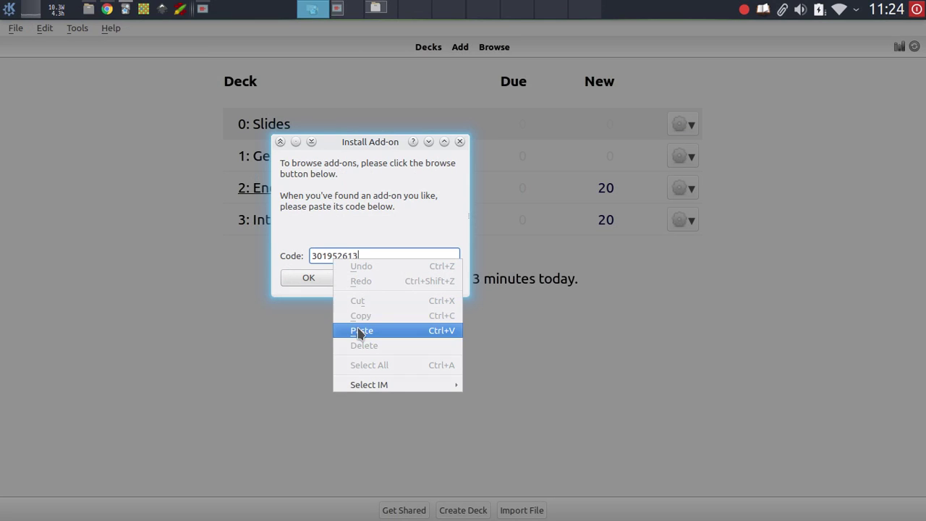
left_click(307, 280)
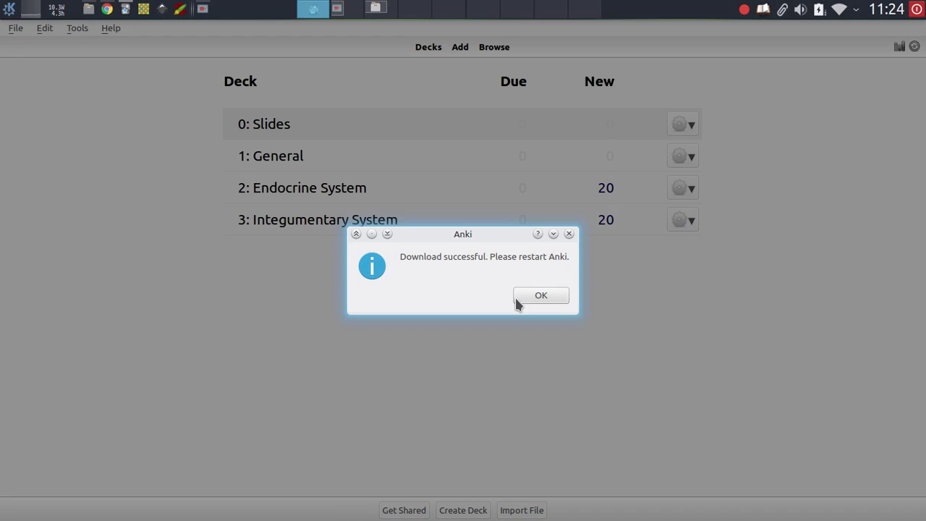
left_click(527, 296)
Restart Anki from its desktop icon
key("alt+Tab")
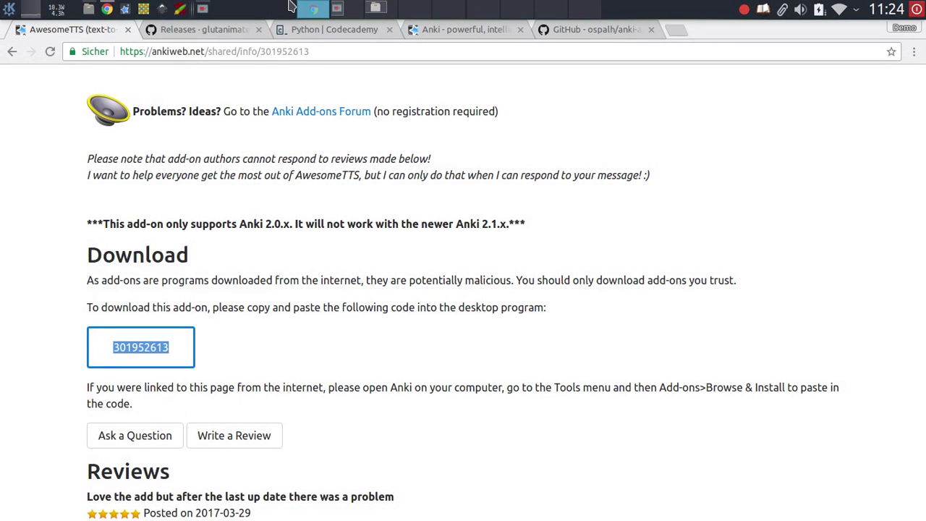
double_click(729, 31)
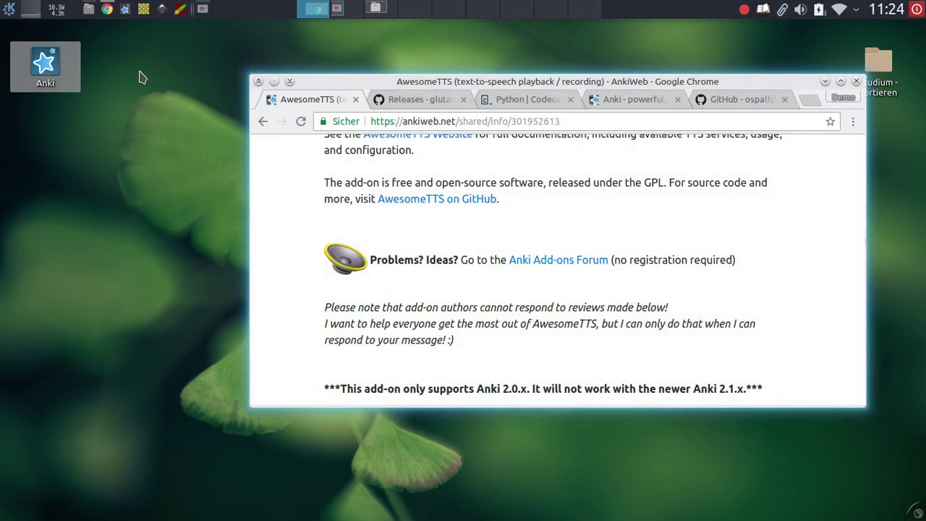
left_click(56, 78)
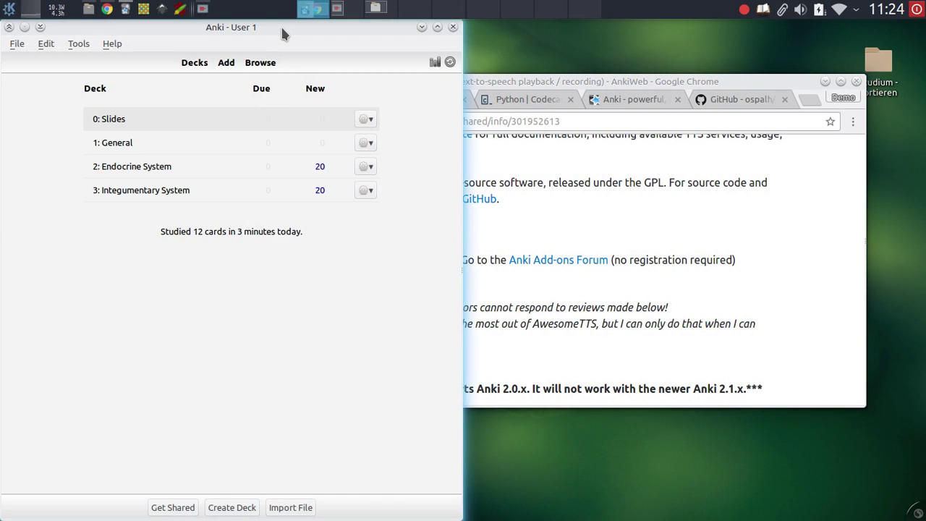
Delete the AwesomeTTS add-on via Tools > Add-ons and close Anki
double_click(282, 30)
left_click(74, 29)
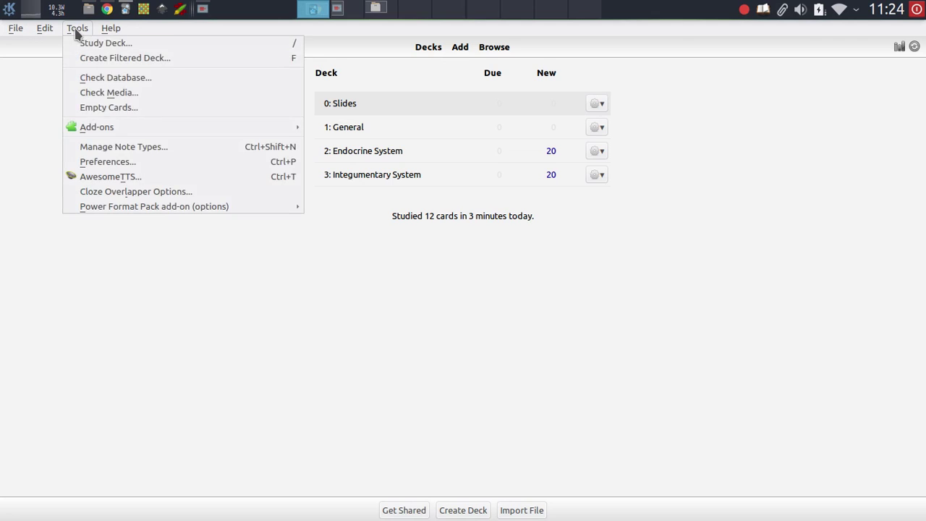
mouse_move(152, 130)
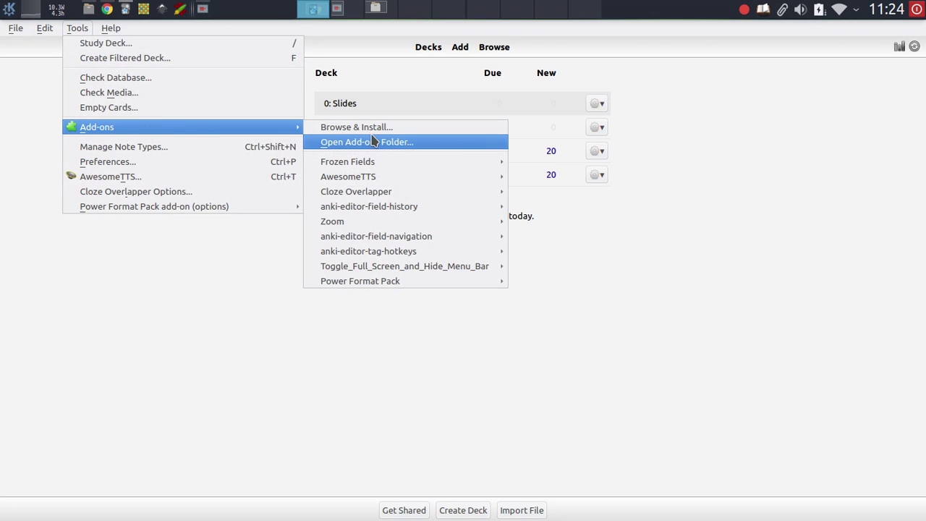
mouse_move(330, 178)
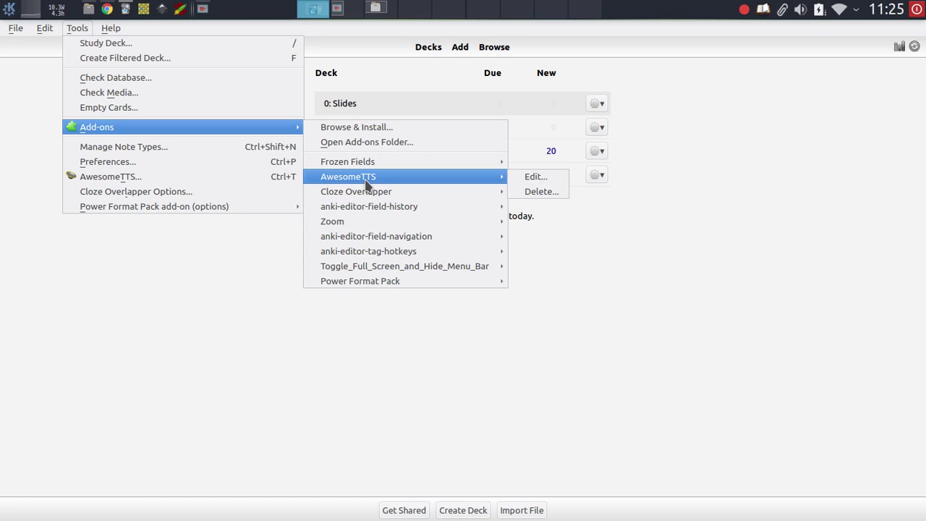
left_click(539, 191)
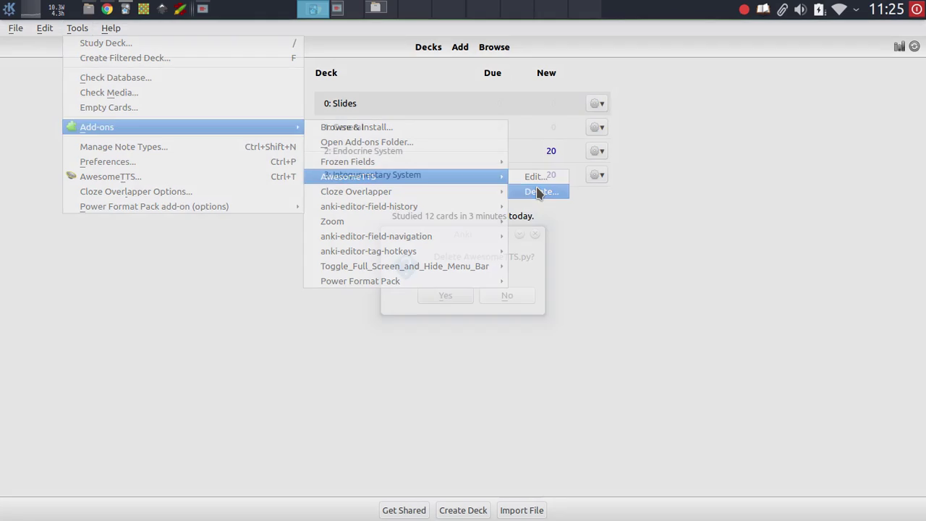
left_click(454, 296)
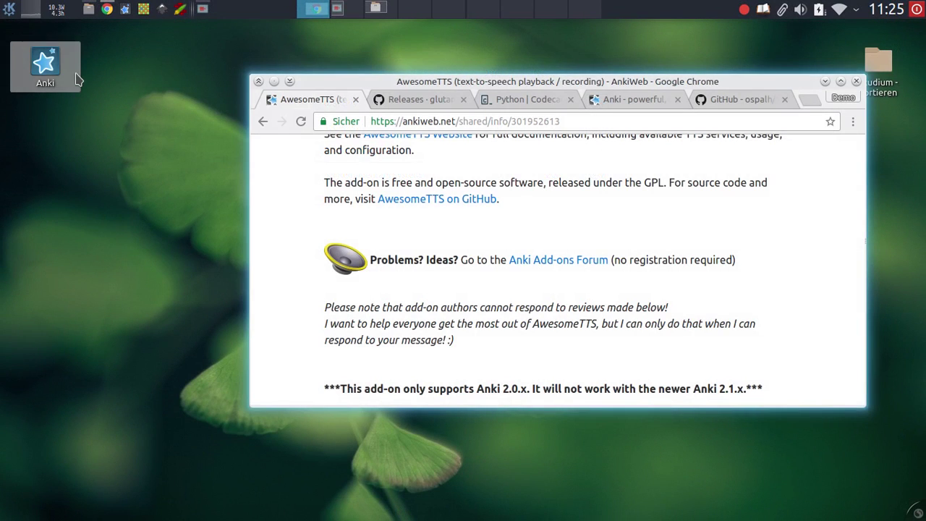
left_click(42, 78)
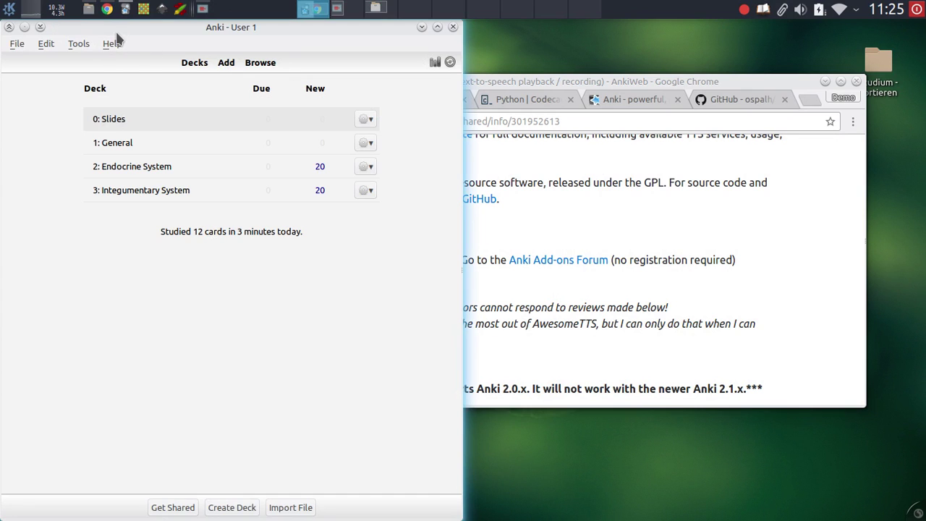
Reopen Anki, confirm AwesomeTTS is no longer listed under Add-ons, and return to the browser
double_click(172, 31)
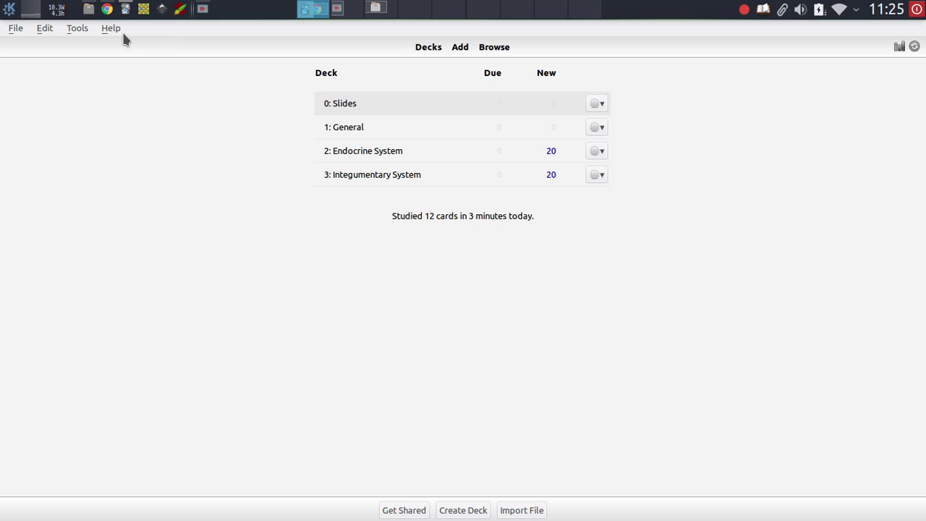
left_click(79, 29)
mouse_move(282, 128)
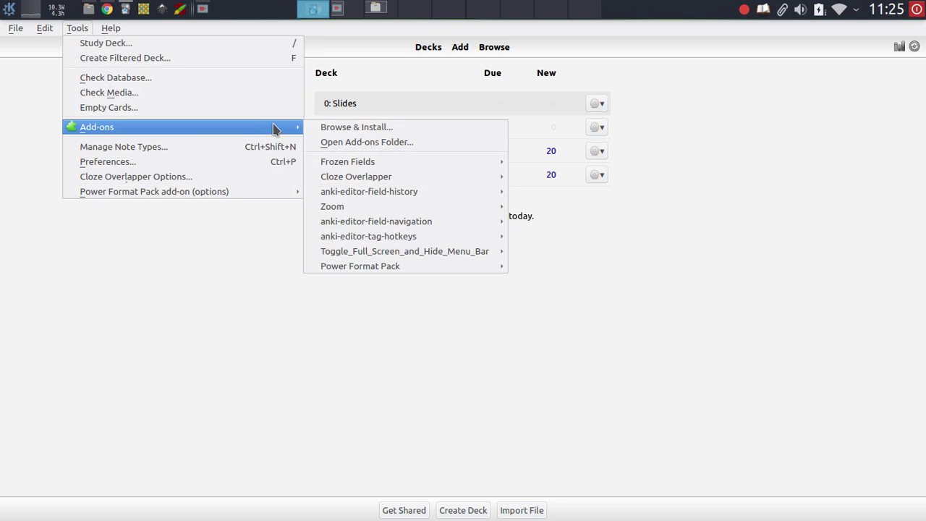
mouse_move(419, 207)
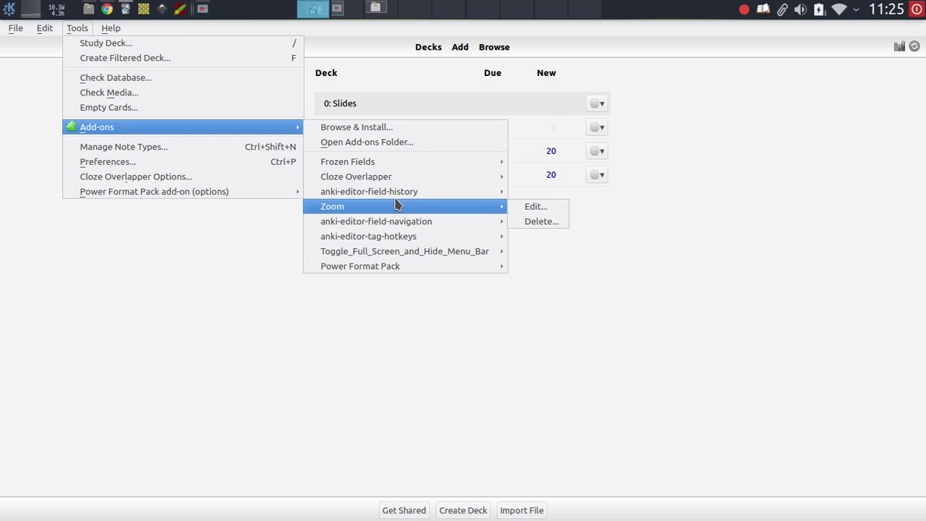
left_click(521, 368)
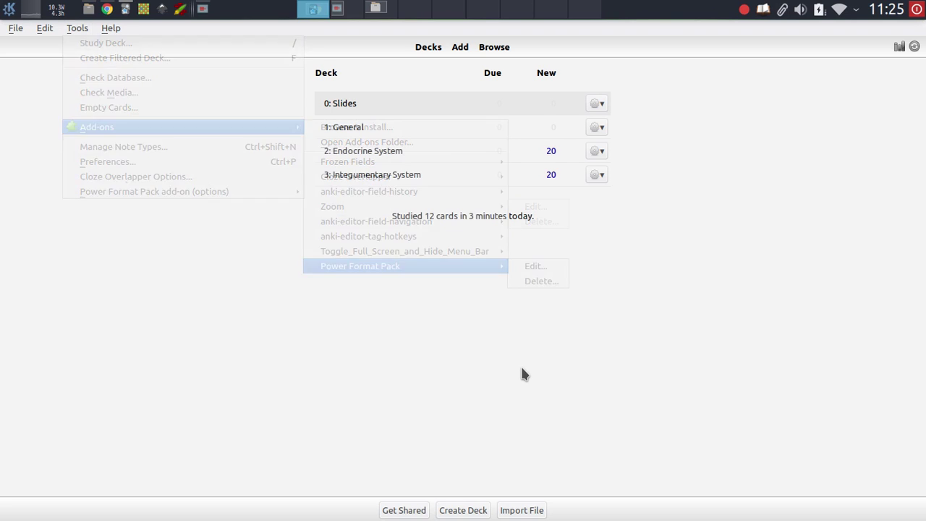
key("alt+Tab")
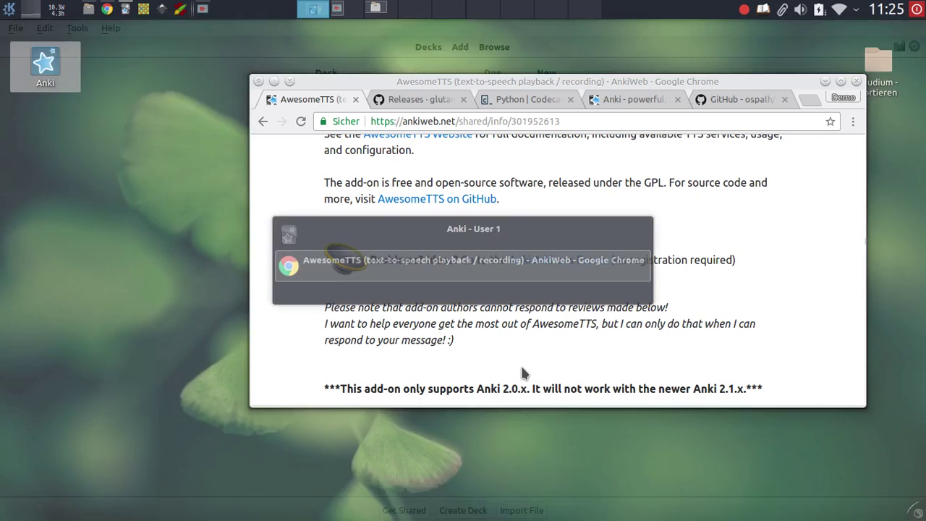
Maximize the browser and open the Anki Add-ons Forum link in a new background tab
double_click(481, 82)
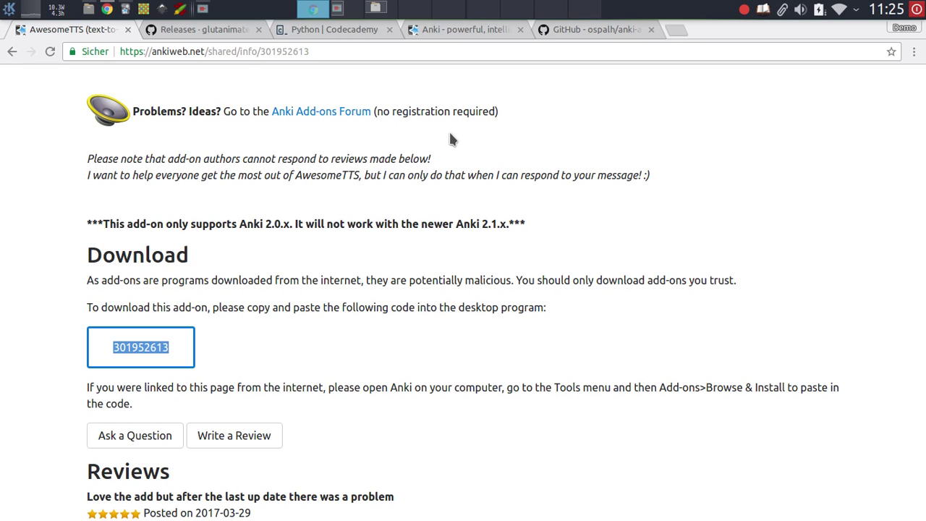
scroll(450, 138, "up", 5)
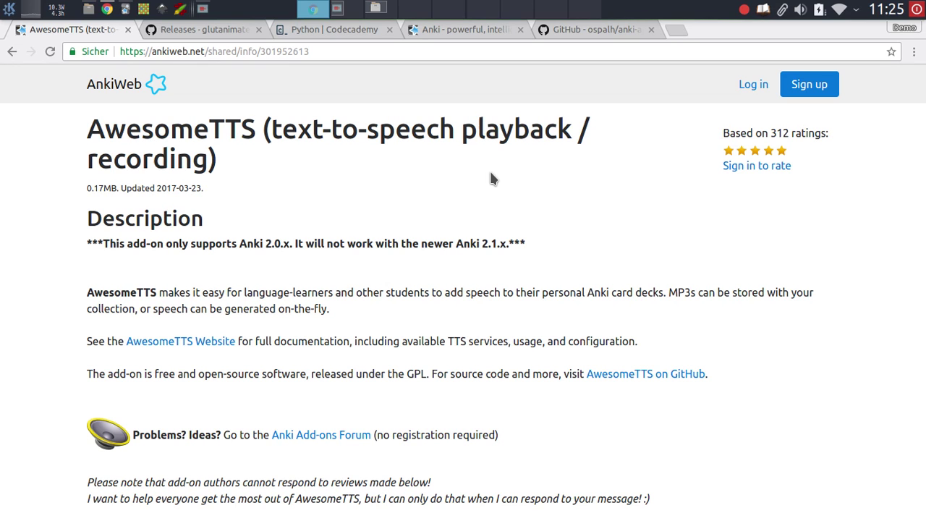
scroll(167, 129, "down", 3)
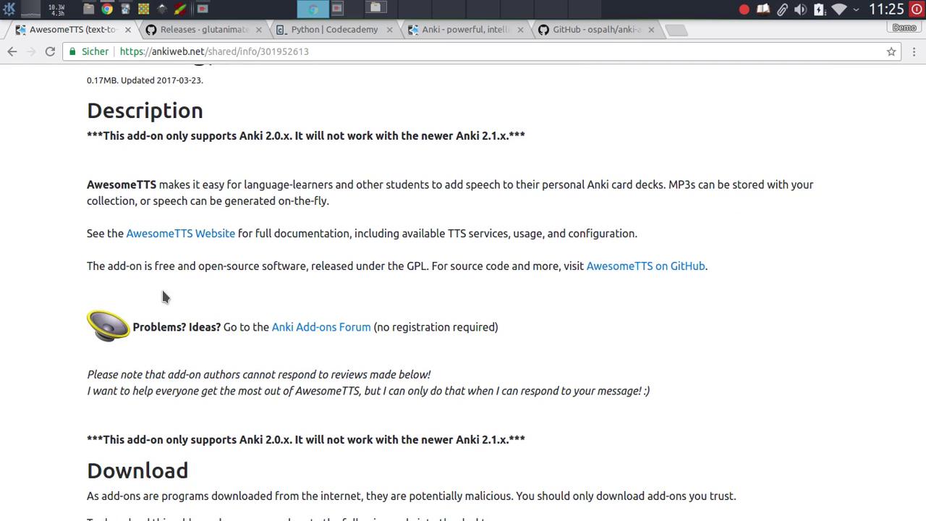
middle_click(324, 328)
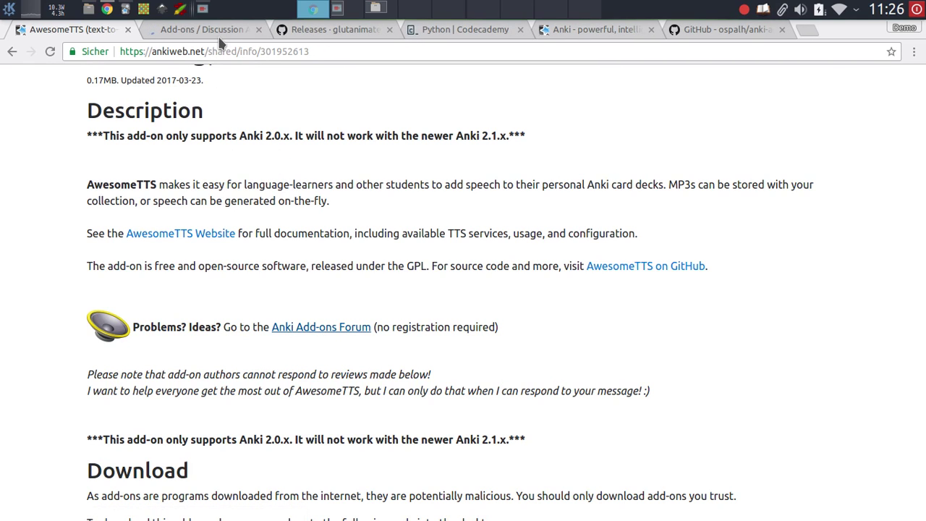
Go to the Add-ons Discussion forum and browse the Image Occlusion Enhanced official thread
left_click(220, 35)
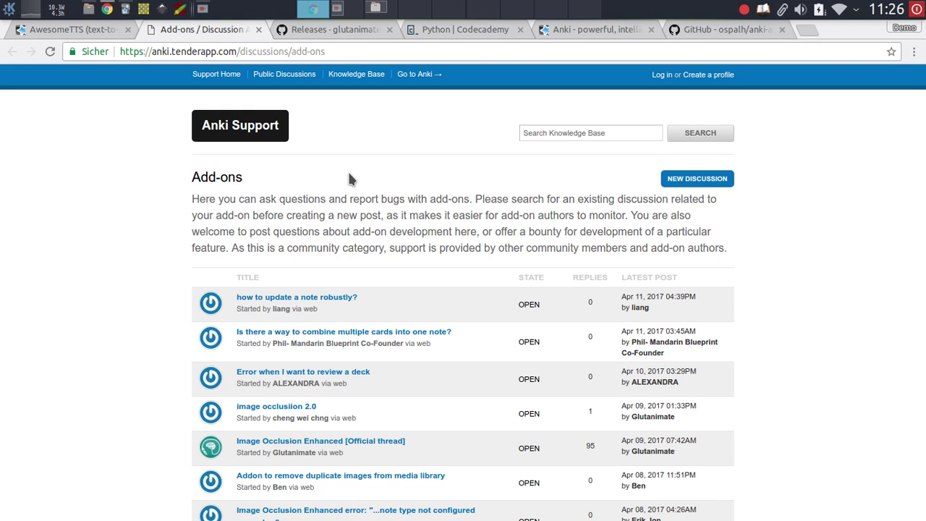
scroll(480, 259, "down", 1)
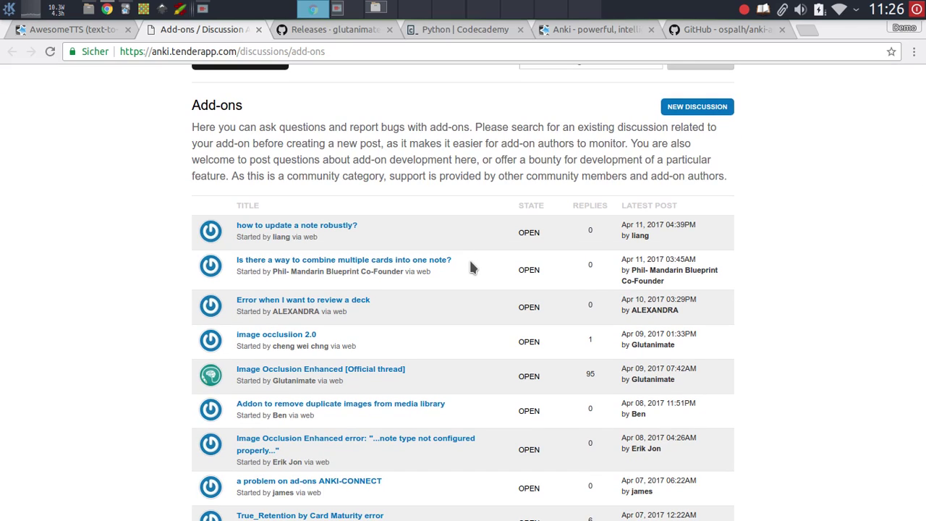
left_click(355, 366)
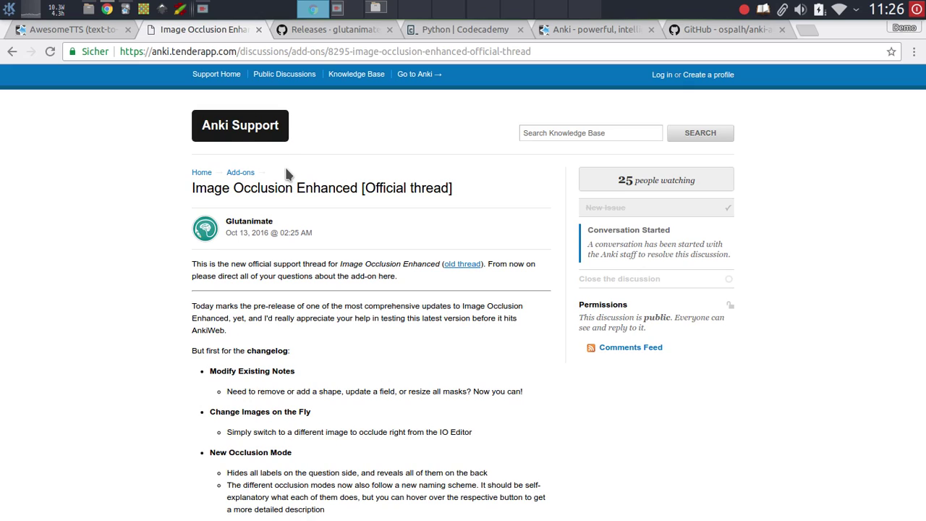
scroll(306, 186, "down", 20)
scroll(581, 223, "down", 7)
scroll(550, 217, "up", 7)
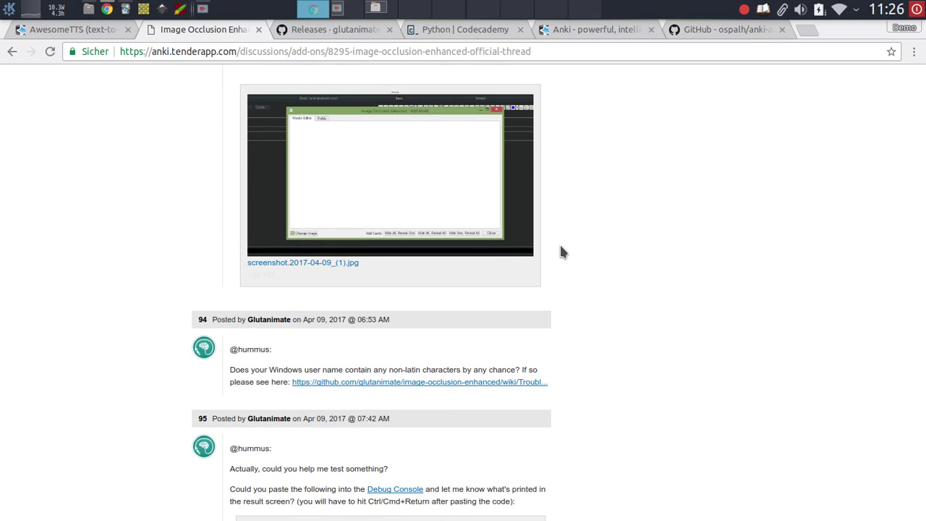
Switch to the AwesomeTTS tab and scroll down through its user reviews
left_click(93, 29)
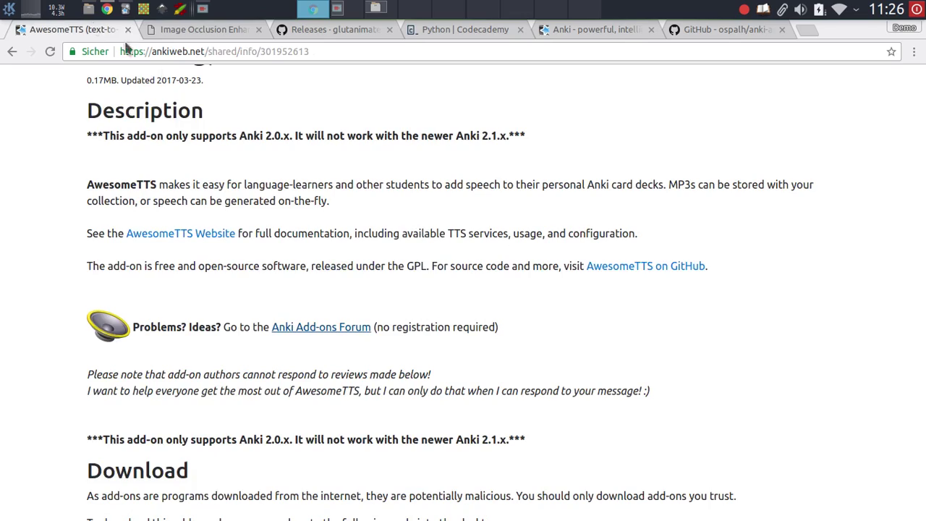
scroll(444, 181, "down", 12)
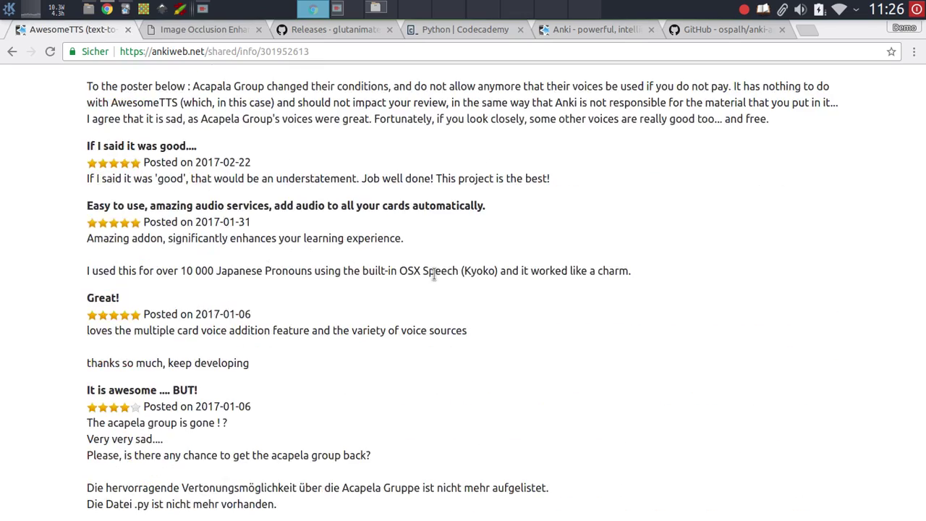
scroll(420, 272, "down", 4)
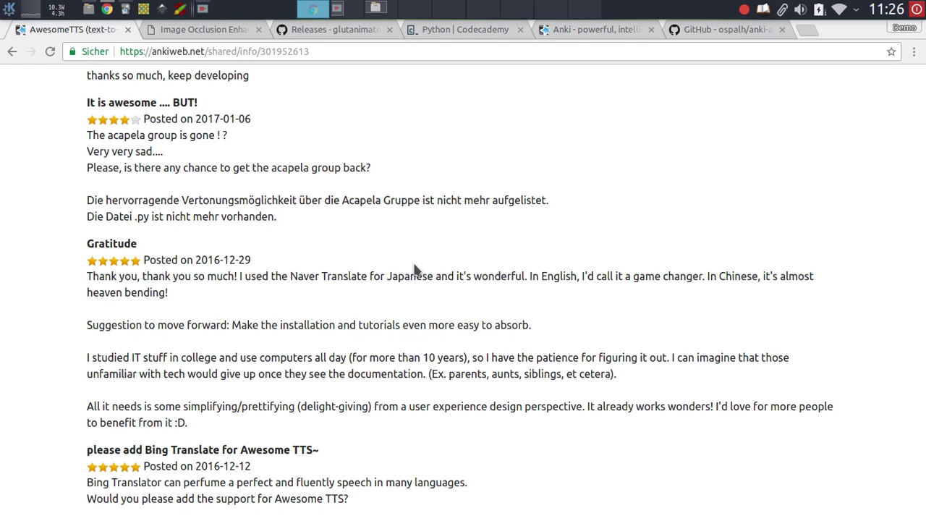
scroll(420, 266, "down", 5)
scroll(426, 260, "down", 4)
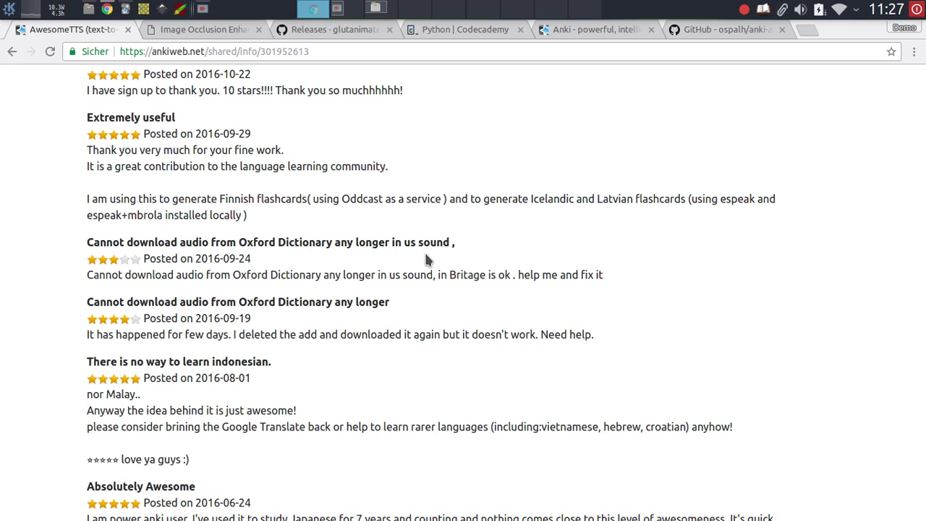
scroll(425, 255, "down", 5)
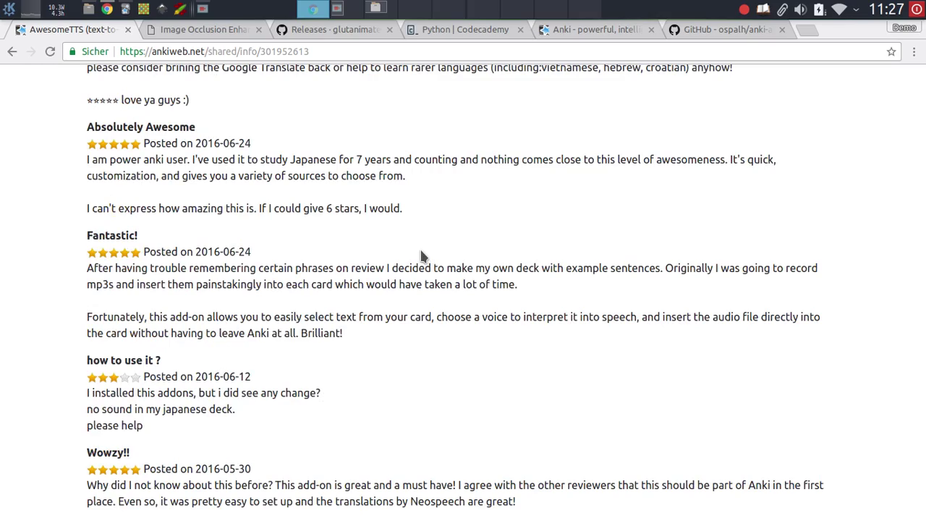
scroll(424, 257, "down", 5)
scroll(381, 235, "up", 15)
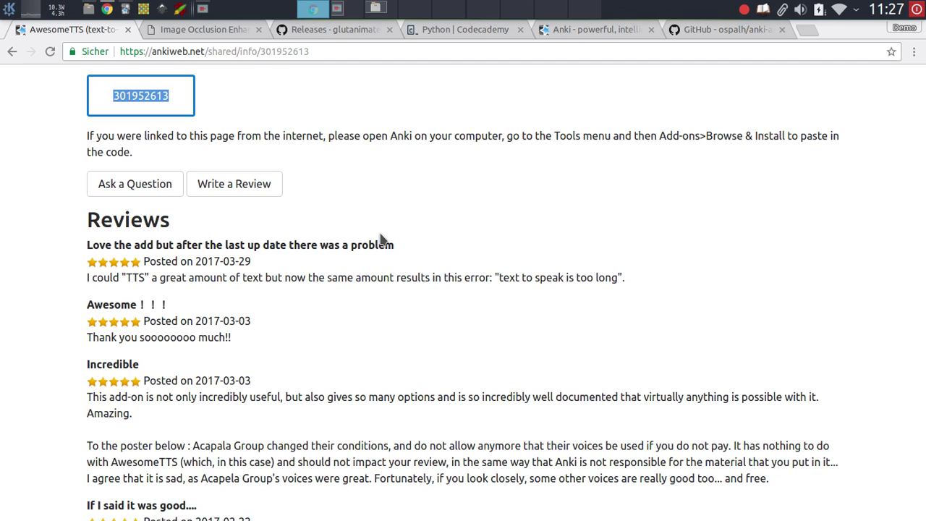
Scroll through the rest of the AwesomeTTS reviews
scroll(382, 240, "down", 1)
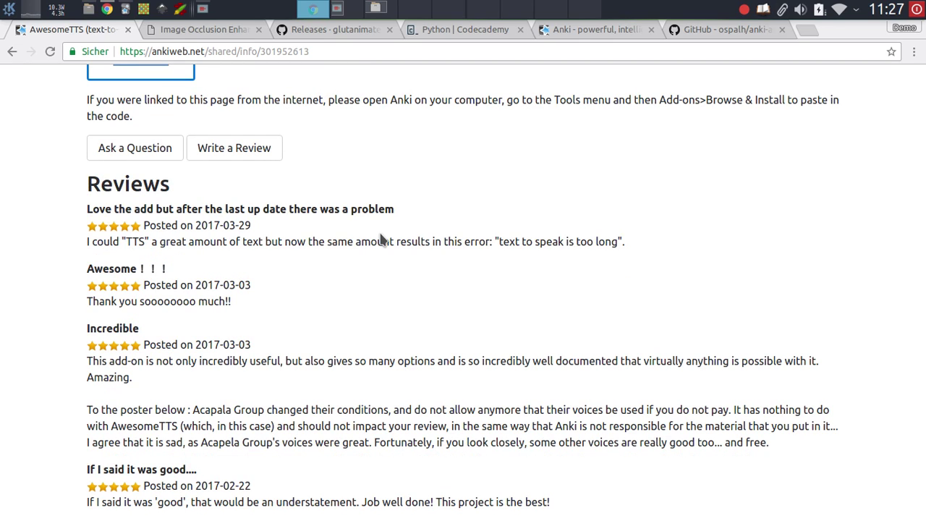
scroll(381, 240, "down", 10)
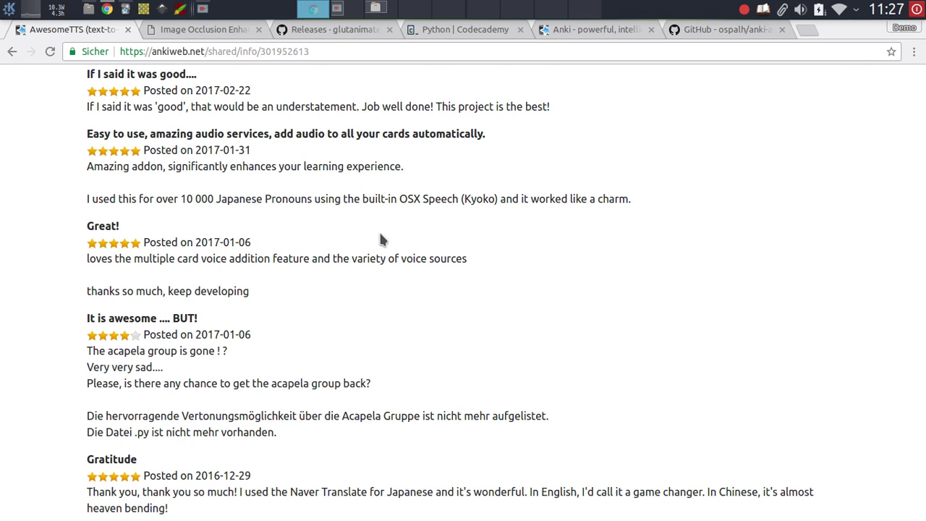
scroll(381, 240, "down", 10)
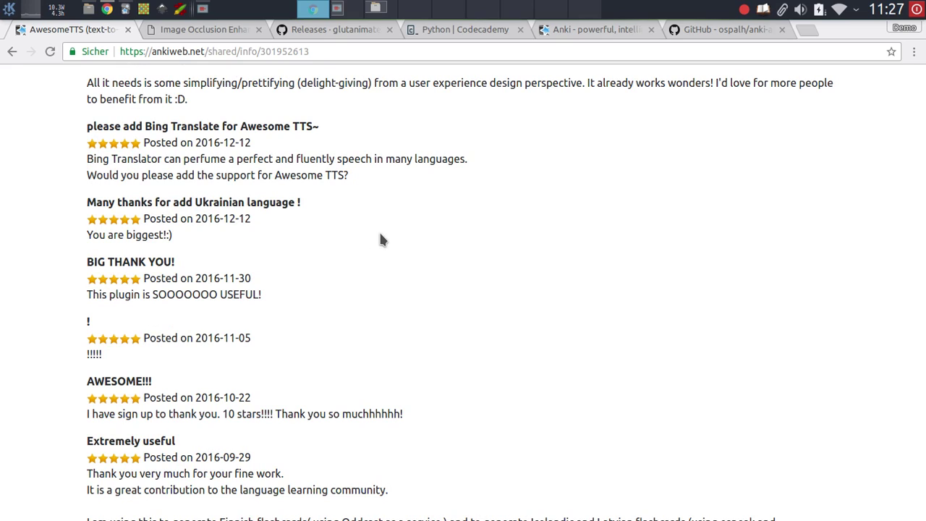
scroll(382, 239, "down", 8)
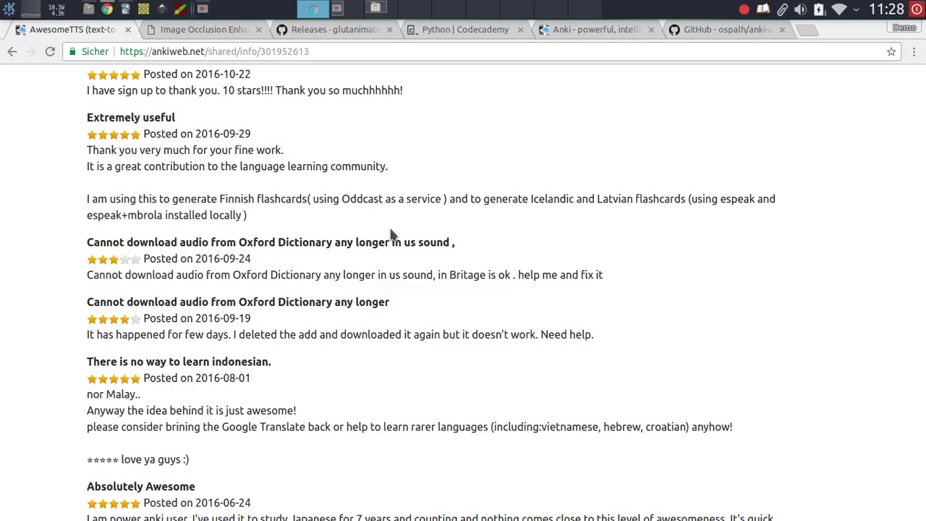
scroll(391, 228, "down", 5)
scroll(386, 228, "down", 5)
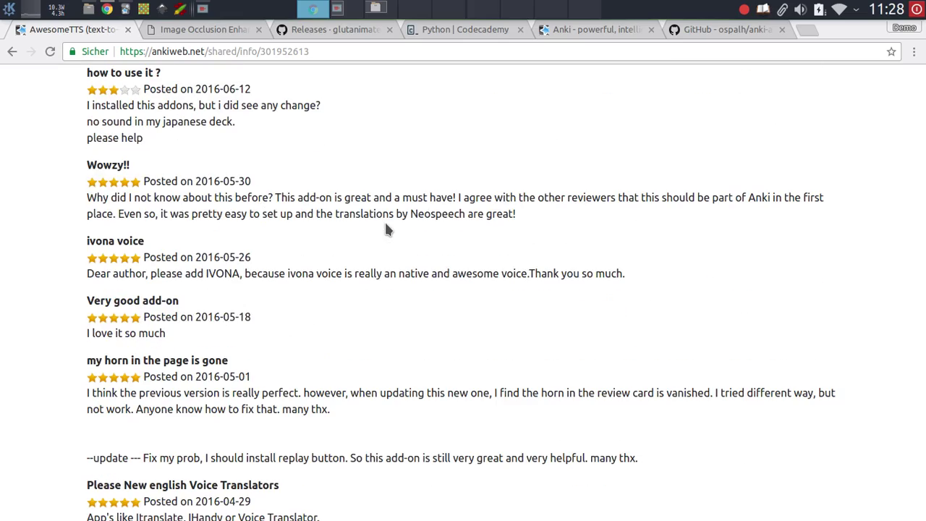
scroll(471, 205, "down", 10)
scroll(473, 205, "down", 2)
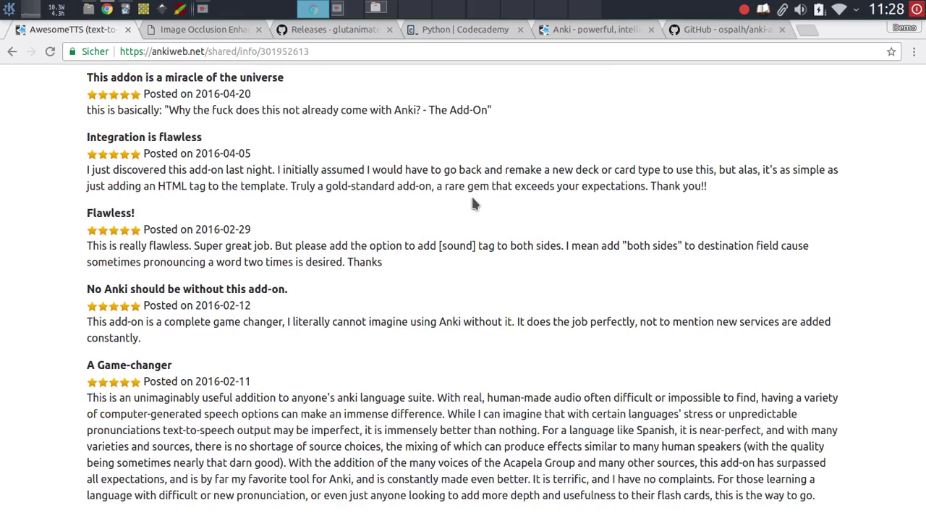
scroll(472, 205, "down", 4)
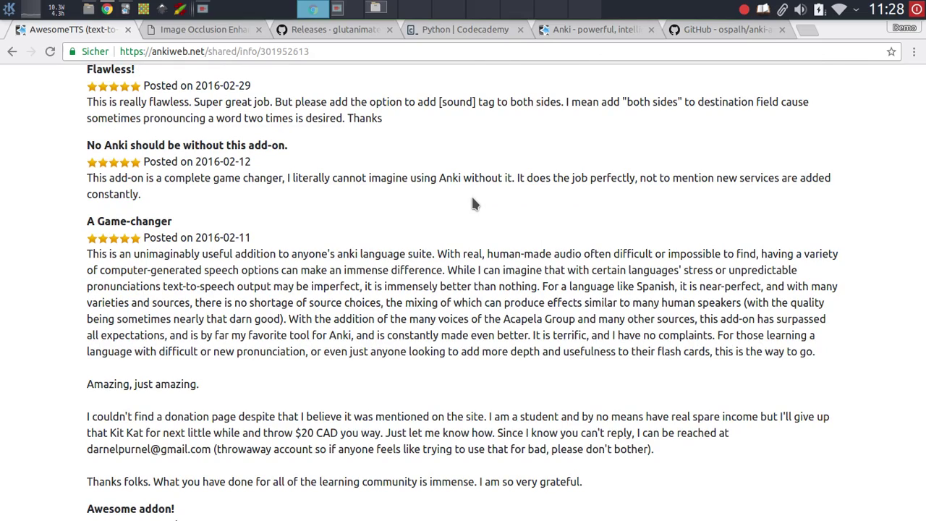
scroll(457, 187, "up", 10)
Go back from the shared add-ons list, glance at Anki, then bring up the Image Occlusion Enhanced tab
key("alt+Left")
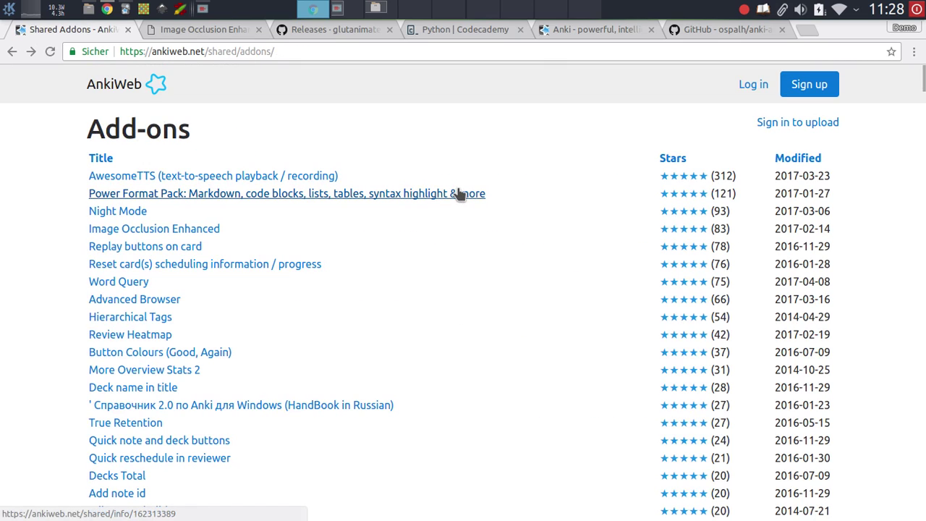
key("alt+Tab")
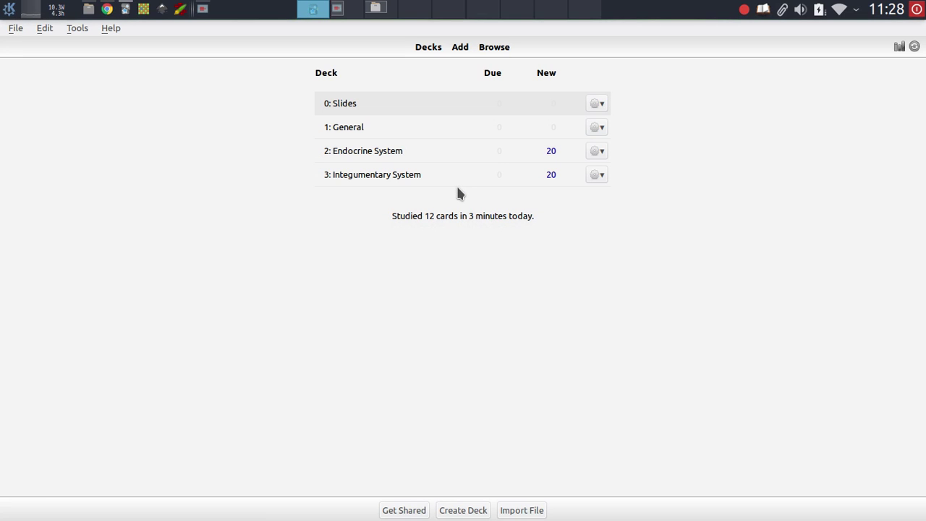
key("alt+Tab")
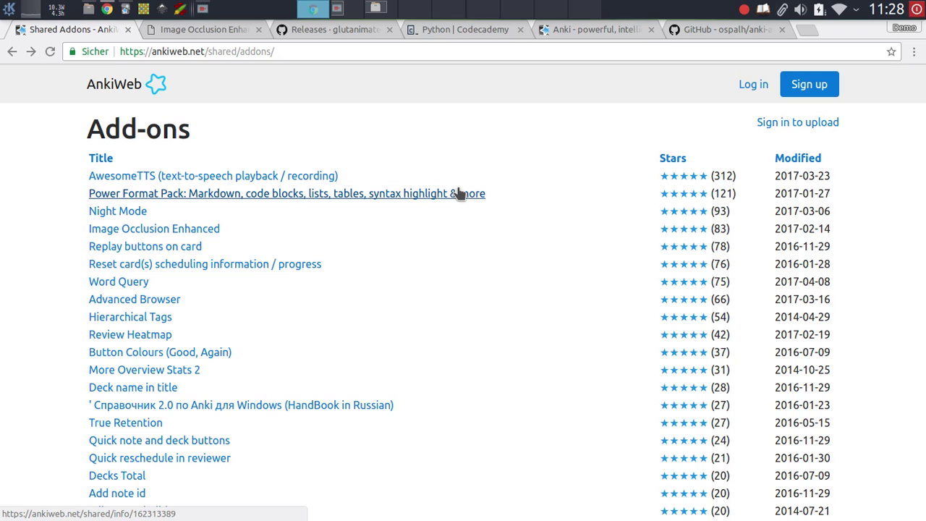
left_click(201, 29)
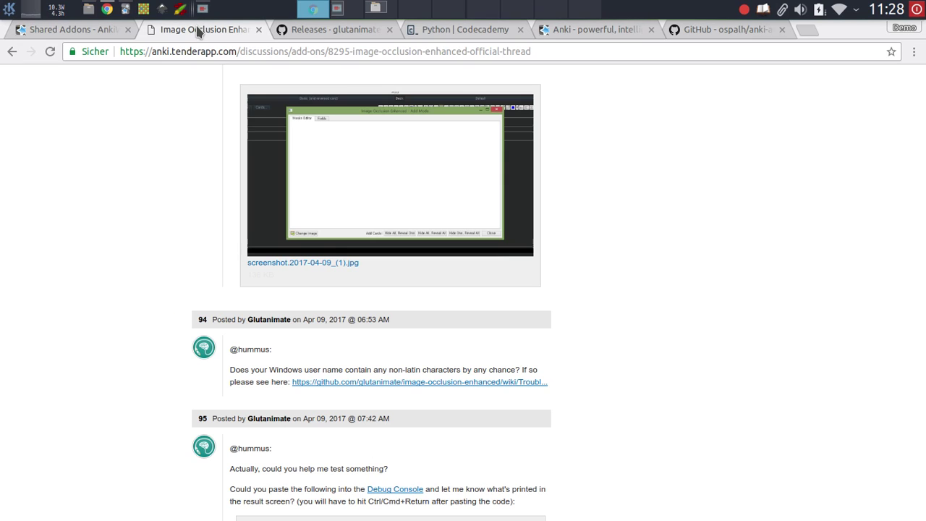
Download advanced-previewer-release-v0.3.3.zip from the GitHub releases page, then return to Anki
left_click(337, 30)
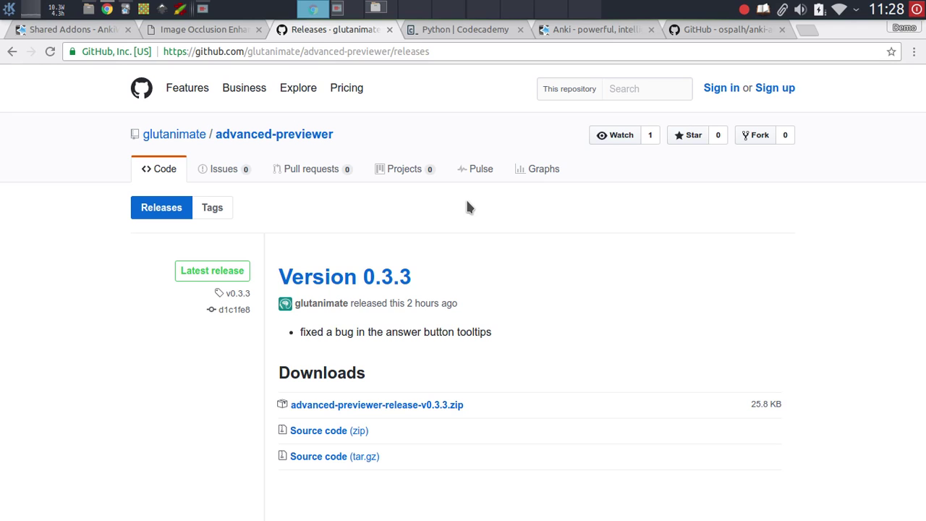
scroll(468, 207, "down", 1)
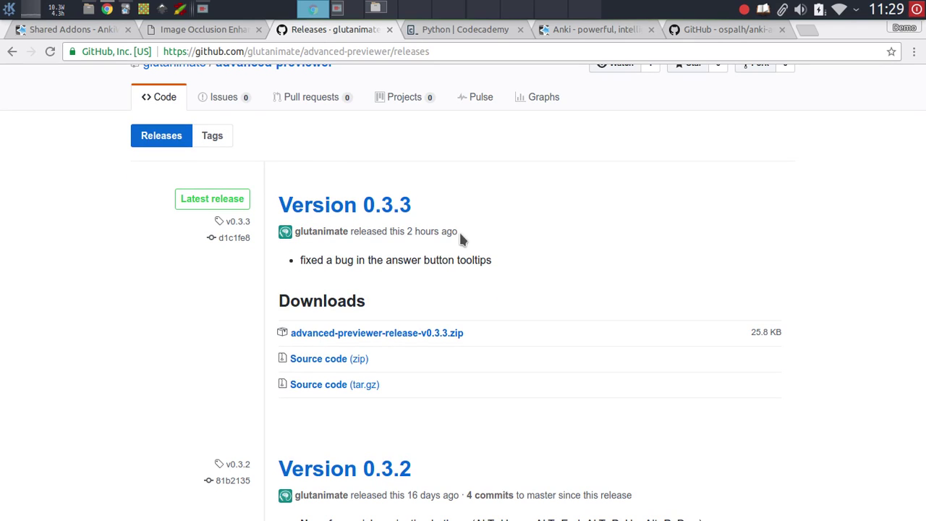
scroll(459, 217, "down", 1)
left_click(394, 262)
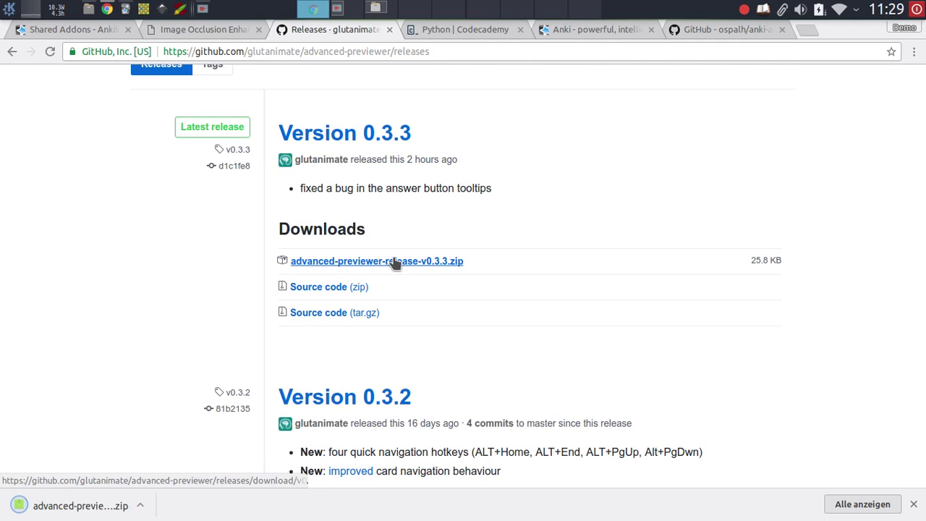
key("alt+Tab")
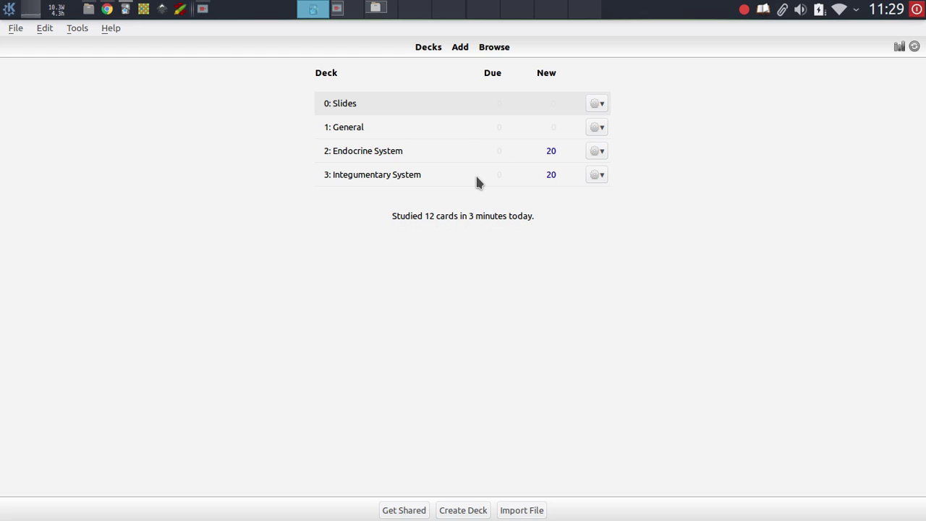
Open Anki's add-ons folder in Dolphin through Tools > Add-ons > Open Add-ons Folder
left_click(78, 29)
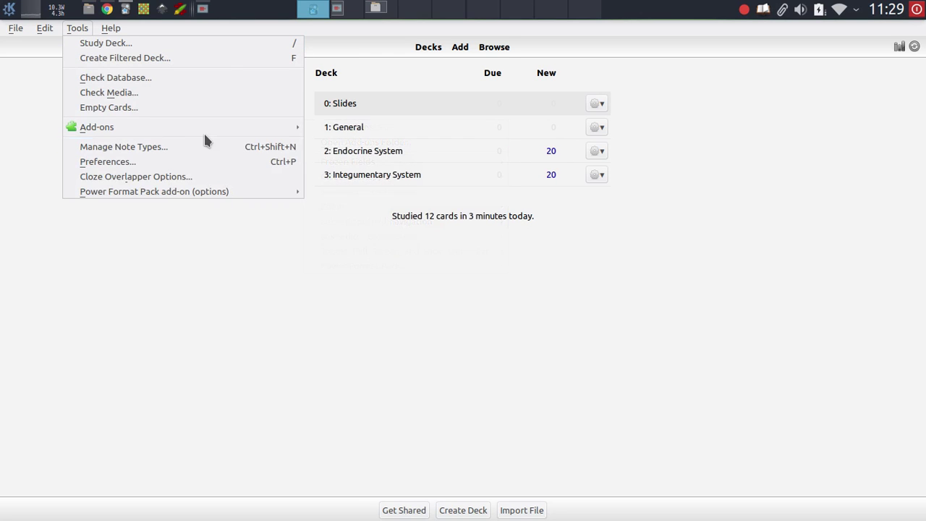
mouse_move(212, 131)
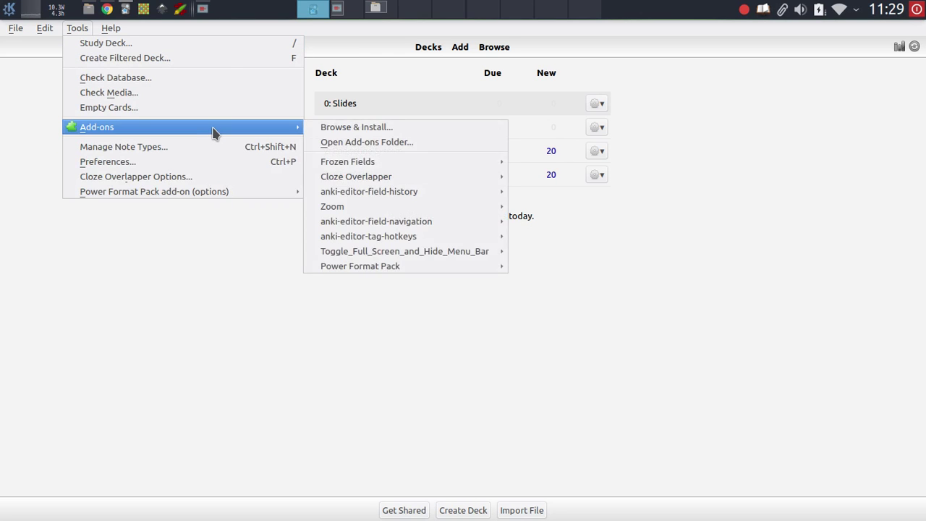
left_click(349, 143)
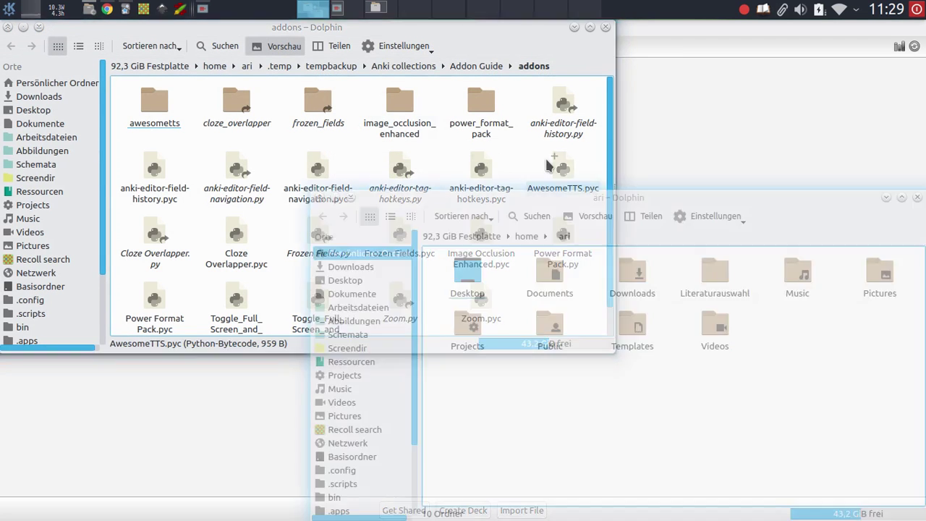
Tile a Downloads window beside the addons folder and extract the advanced-previewer zip there
key("super+e")
left_click(651, 289)
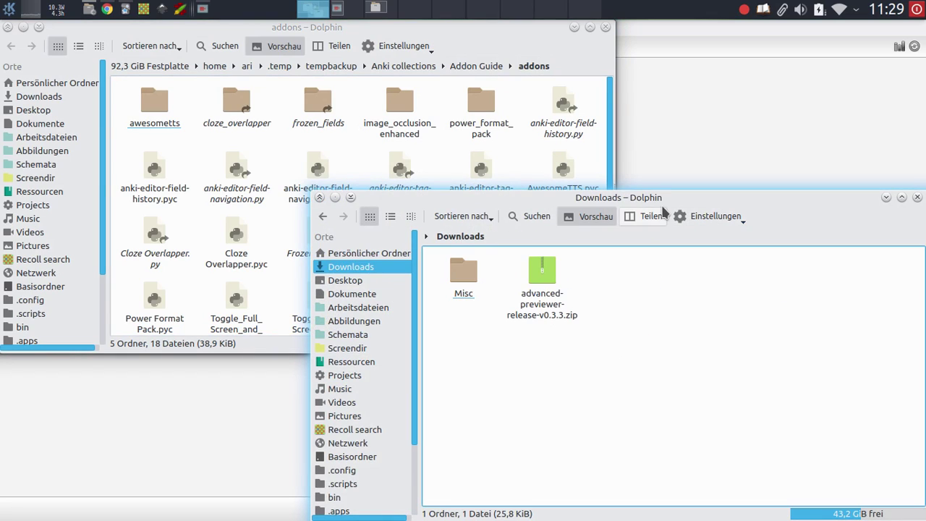
key("super+Right")
key("alt+Tab")
key("super+Left")
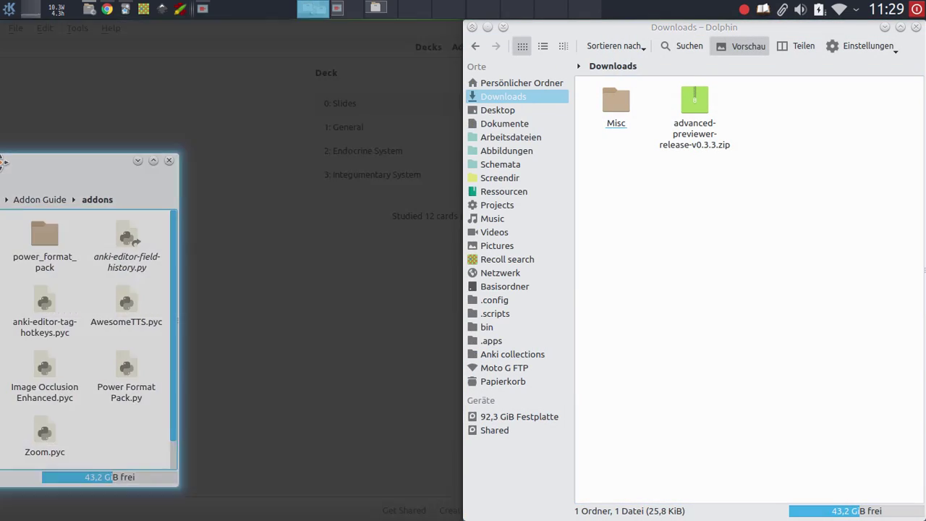
right_click(680, 144)
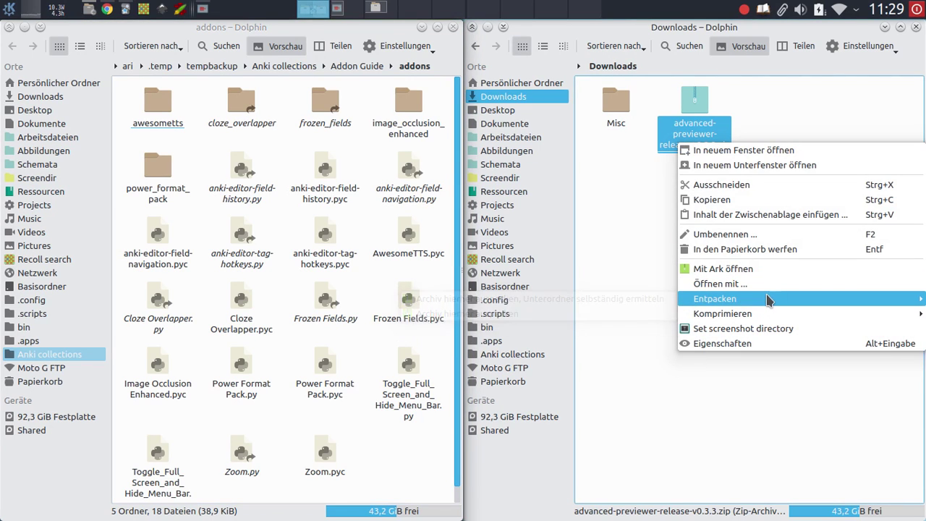
left_click(662, 302)
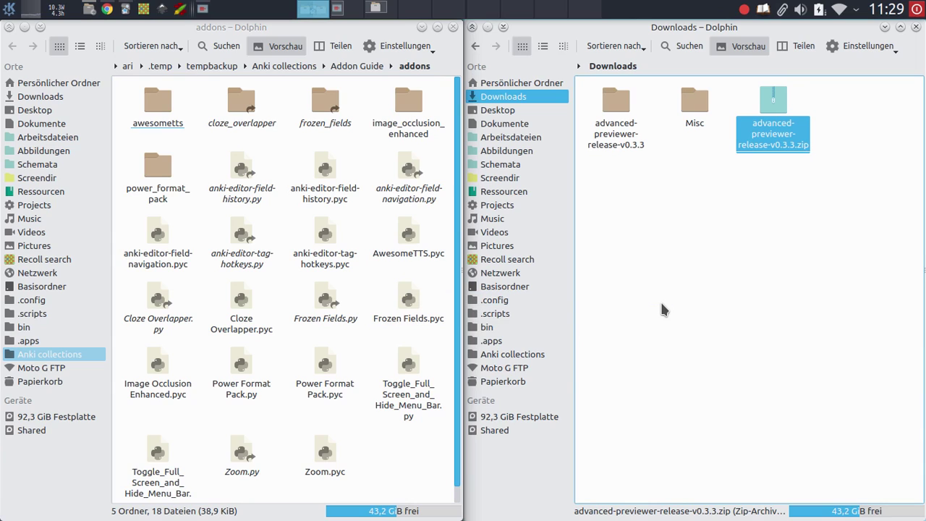
left_click(603, 148)
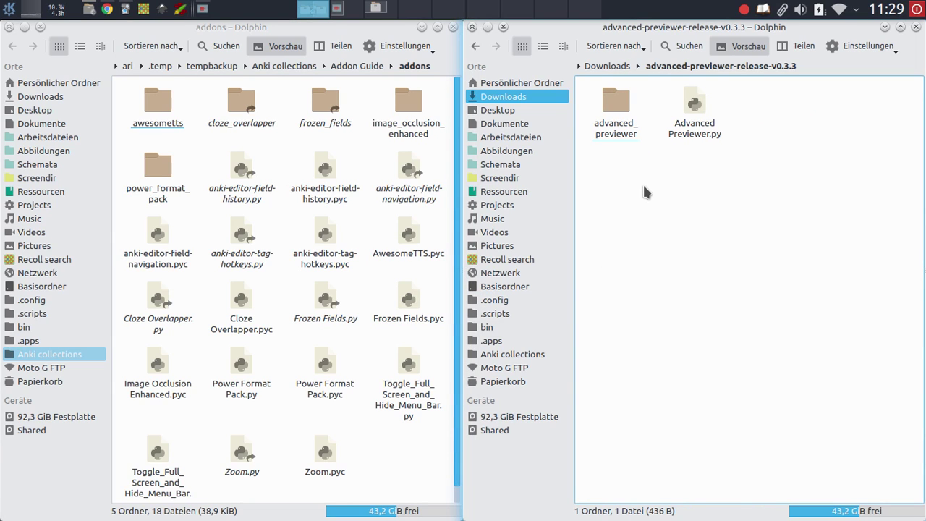
Move the advanced_previewer folder and Advanced Previewer.py into Anki's addons folder
left_click_drag(753, 183, 672, 102)
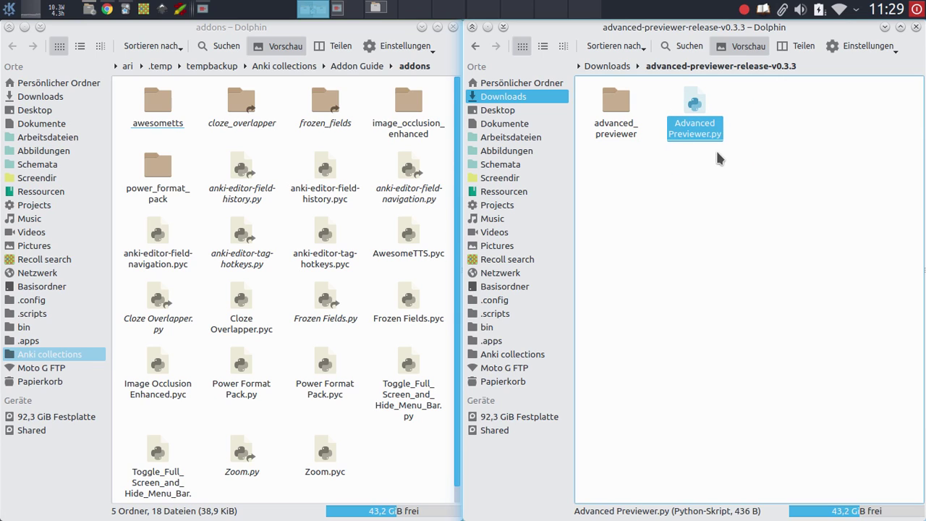
left_click(669, 160)
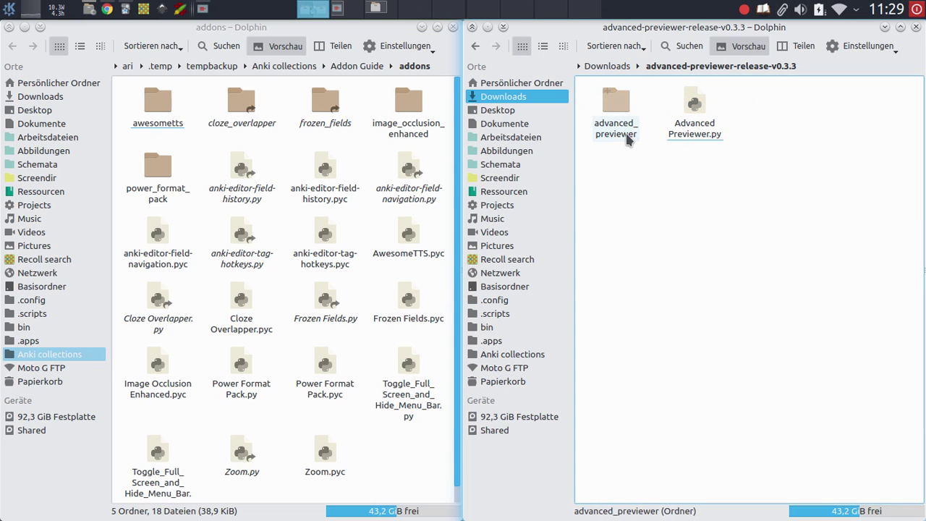
left_click_drag(722, 179, 627, 134)
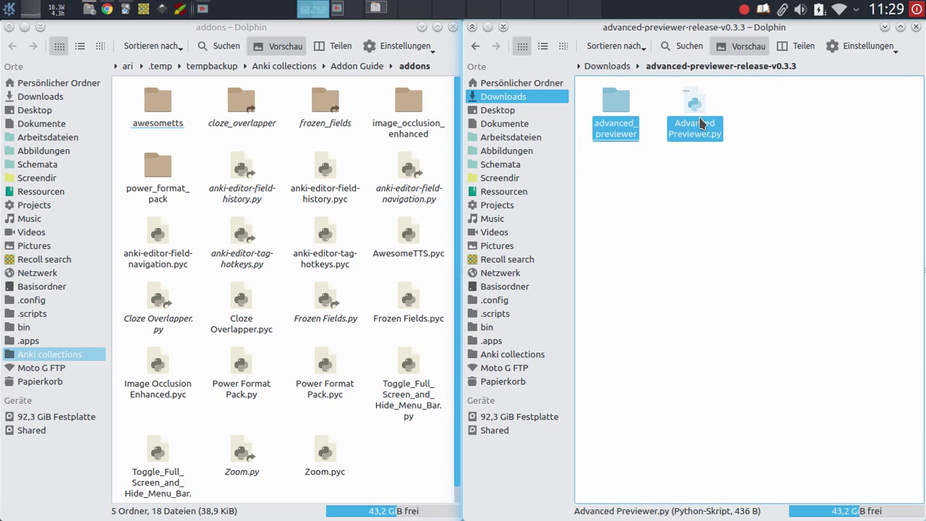
left_click_drag(700, 120, 290, 165)
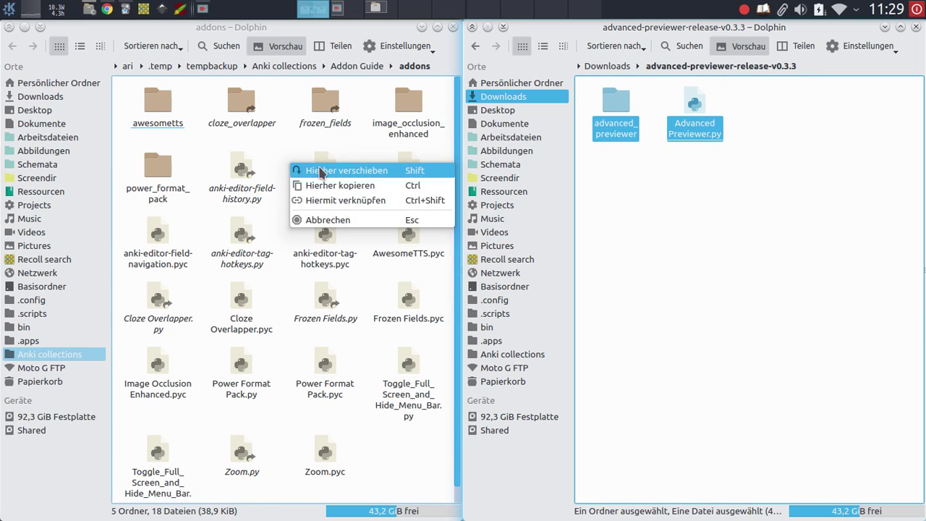
left_click(321, 171)
left_click(451, 26)
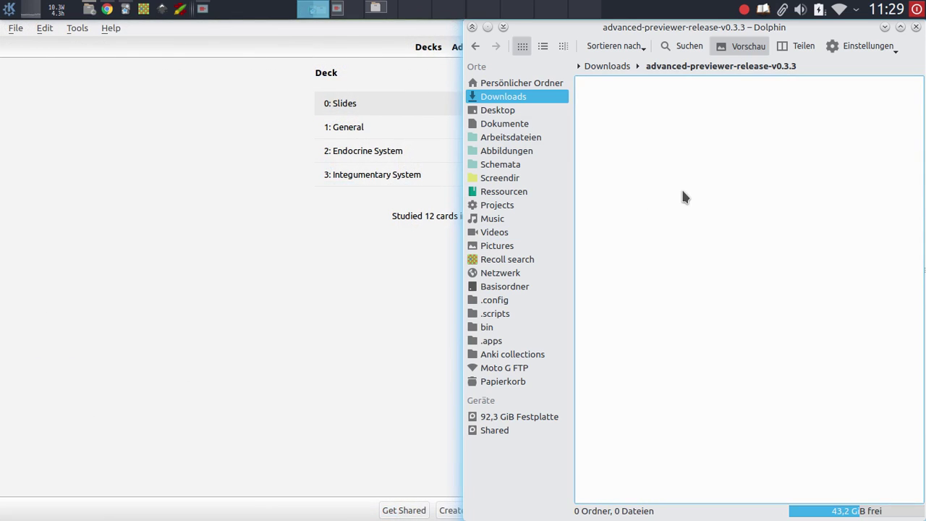
Relaunch Anki beside the browser and confirm Advanced Previewer now appears among the installed add-ons
key("alt+F4")
key("alt+Tab")
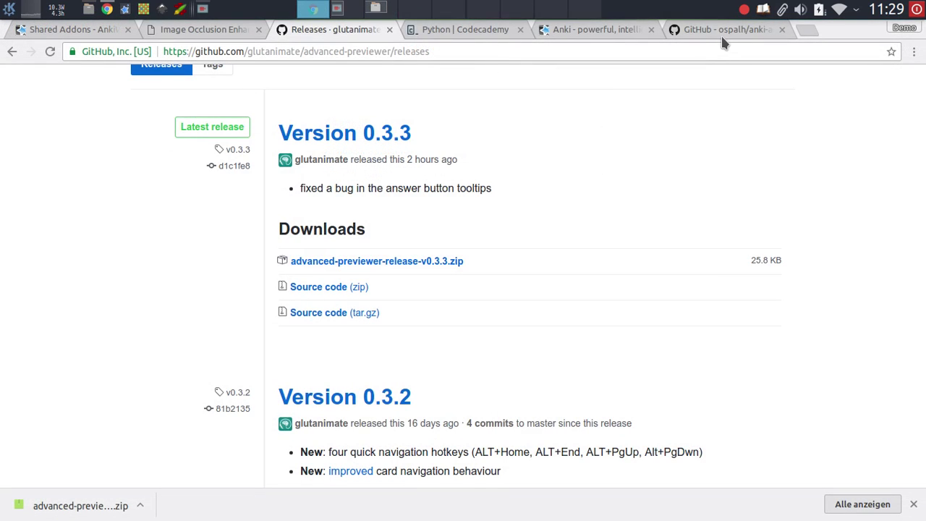
key("super+Right")
left_click(46, 80)
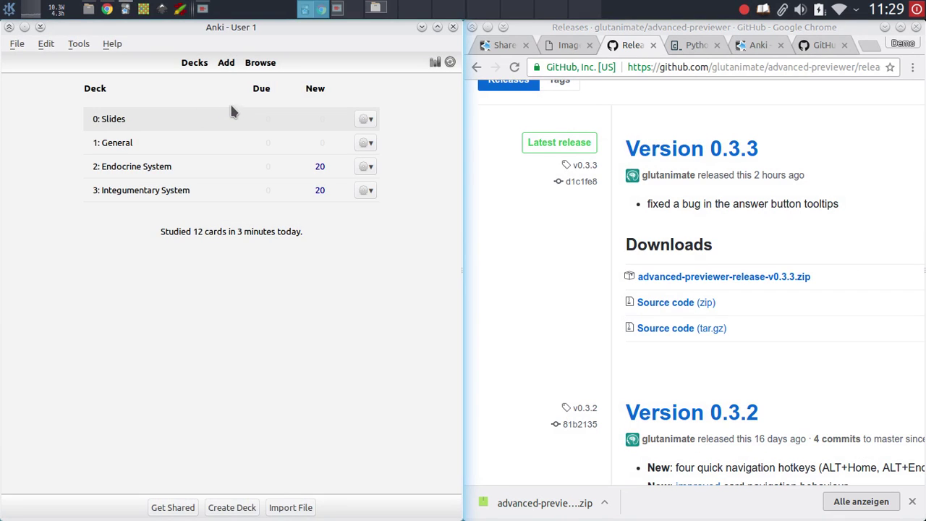
left_click(80, 44)
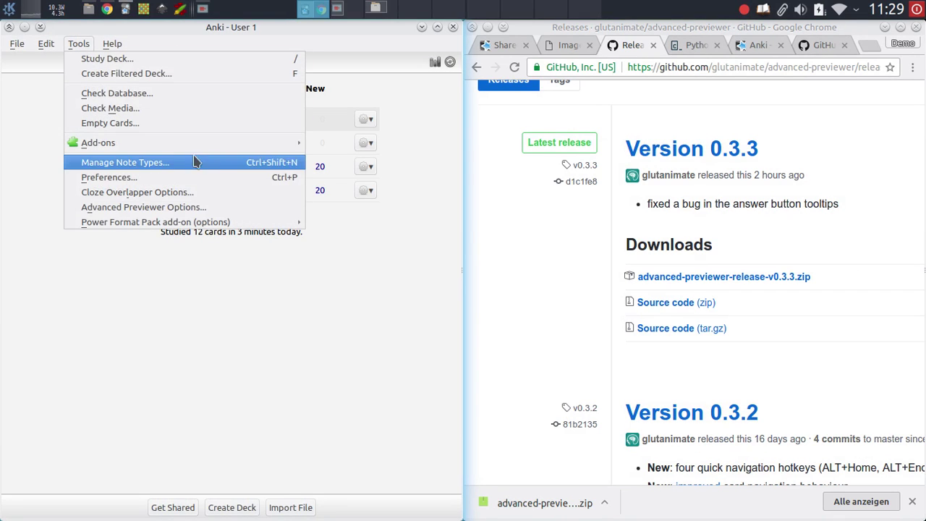
mouse_move(231, 144)
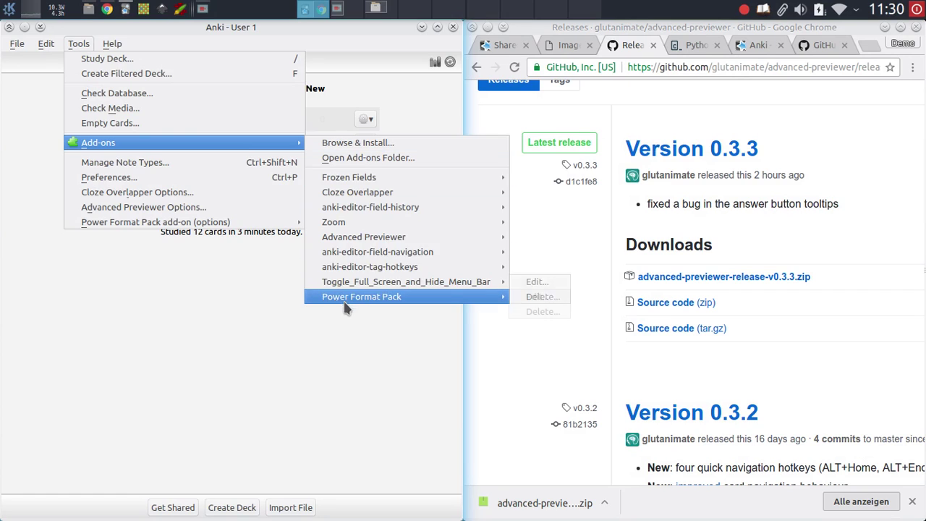
mouse_move(367, 239)
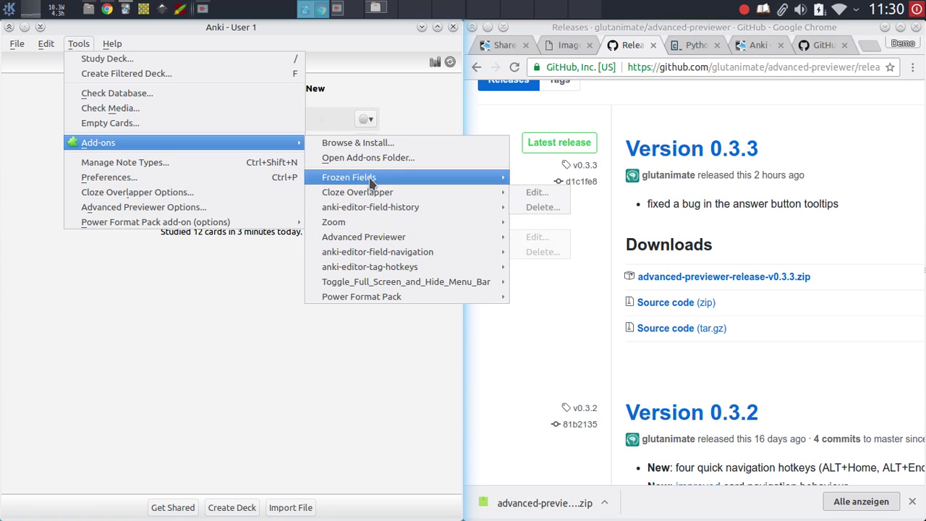
Delete the advanced_previewer folder, Advanced Previewer.py and Advanced Previewer.pyc from the addons folder
left_click(382, 159)
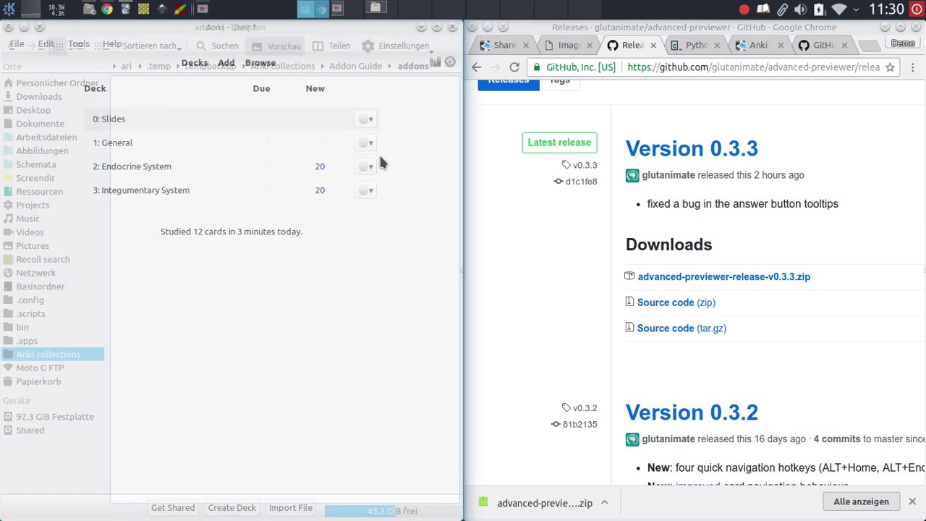
left_click(172, 92)
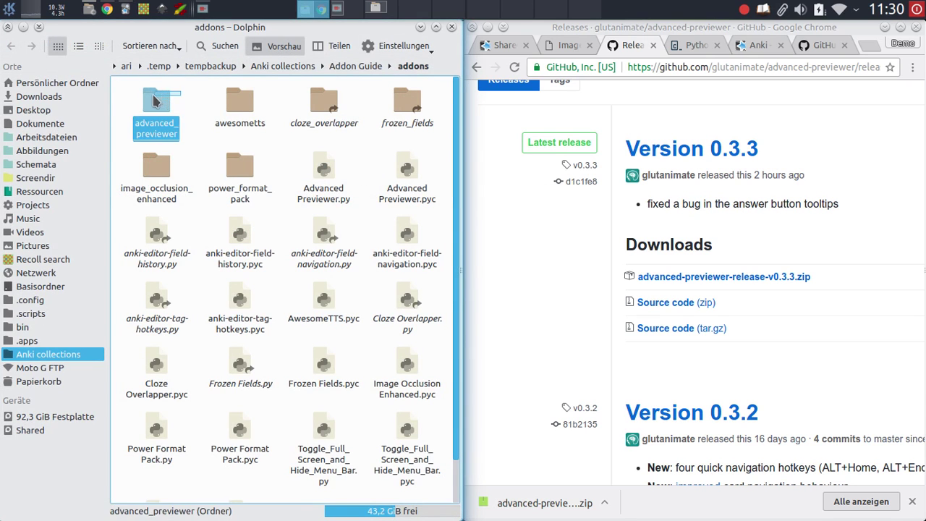
left_click(324, 170, "ctrl")
left_click(405, 172, "ctrl")
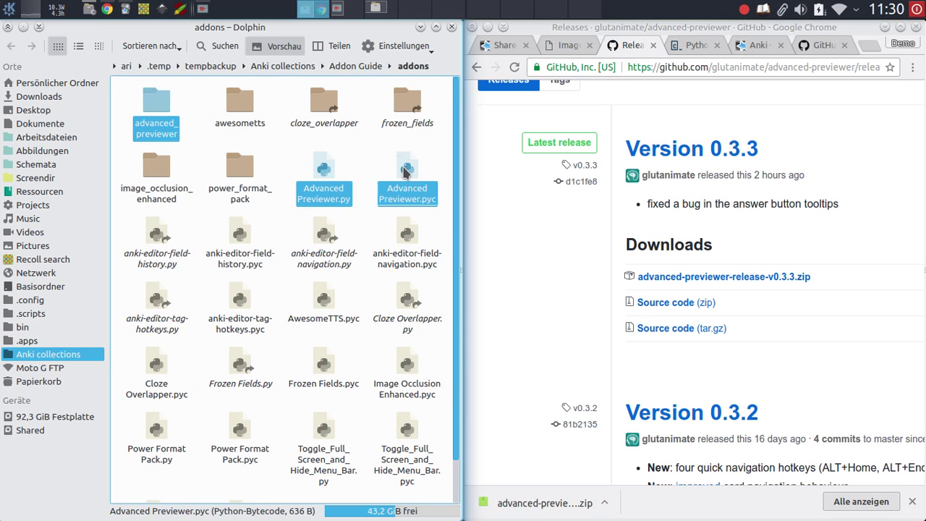
key("Delete")
Quit Dolphin and Anki, then relaunch Anki from the desktop
key("ctrl+q")
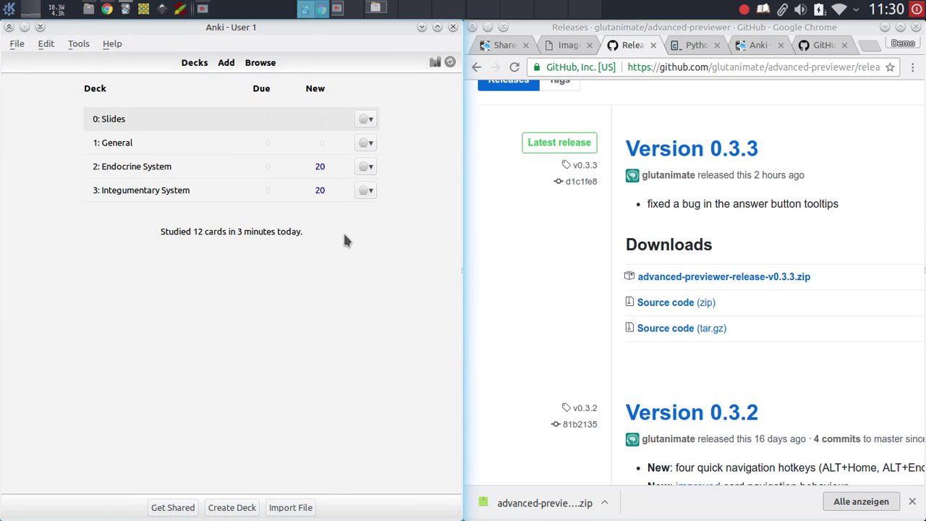
key("ctrl+q")
left_click(53, 81)
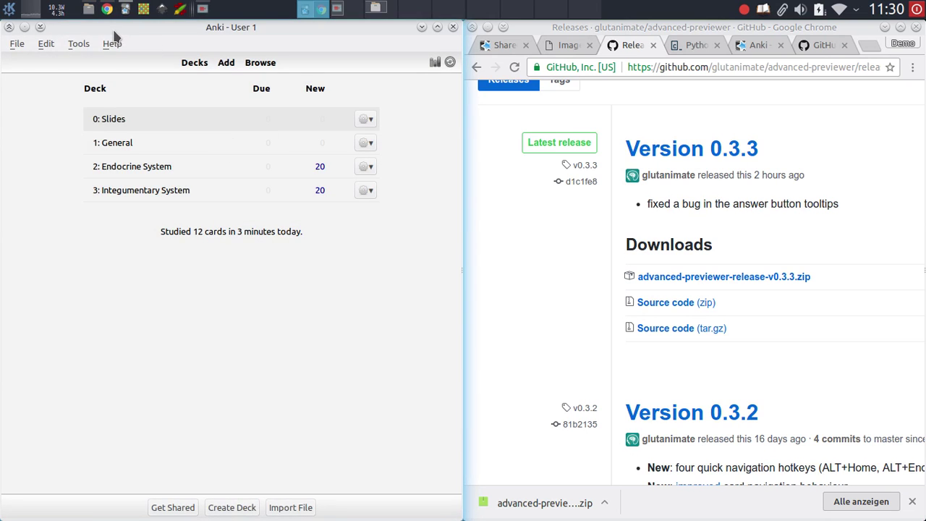
Verify Advanced Previewer is gone from the Tools > Add-ons list, then maximize the Anki window
left_click(78, 43)
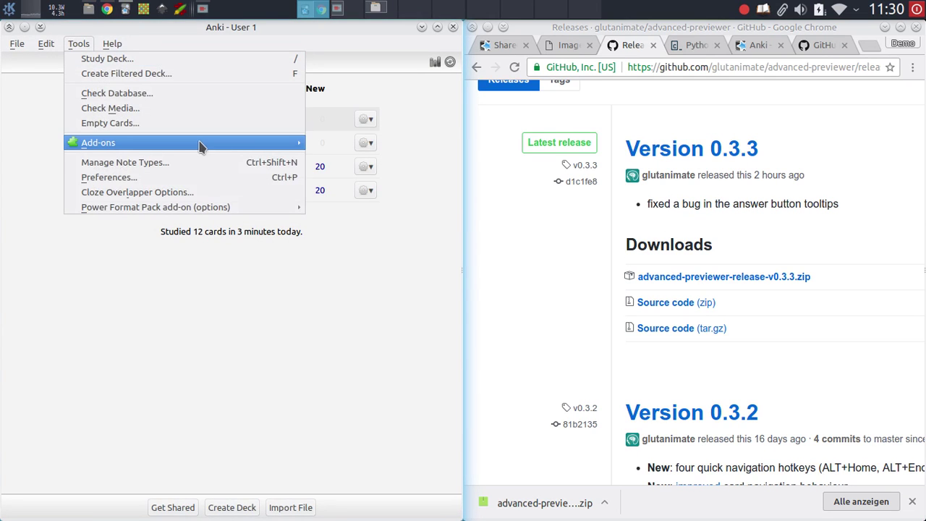
mouse_move(372, 266)
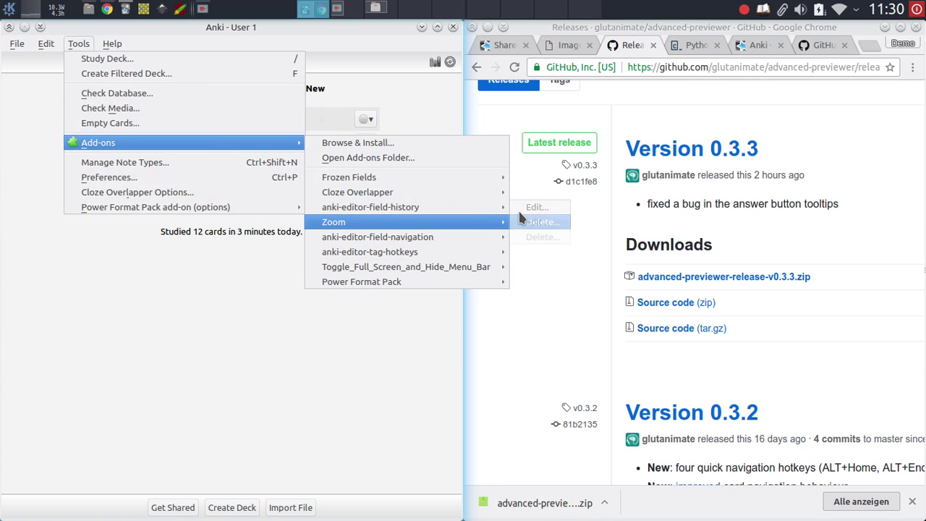
mouse_move(505, 211)
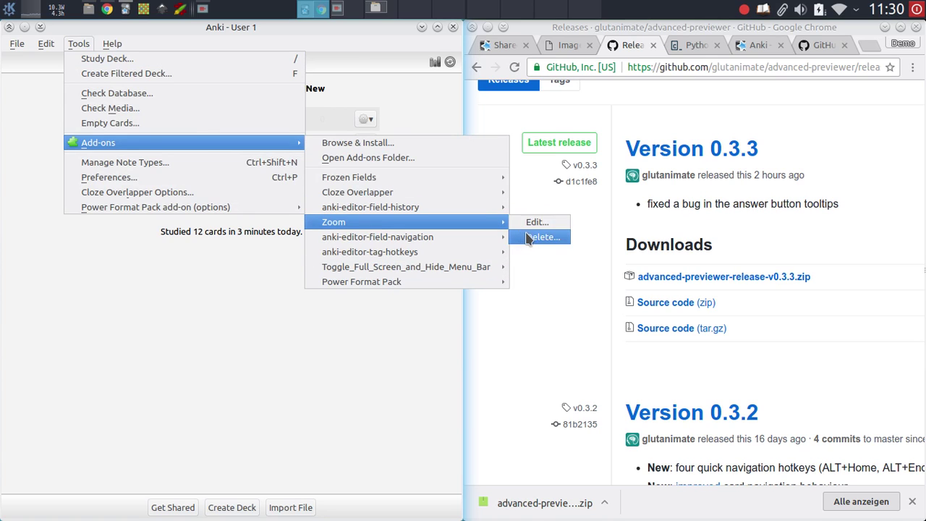
mouse_move(495, 239)
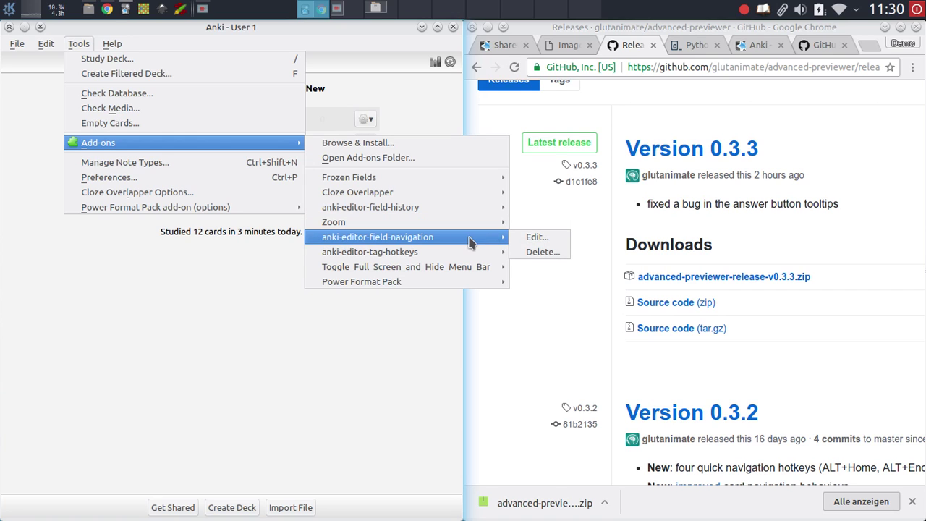
left_click(144, 324)
double_click(353, 26)
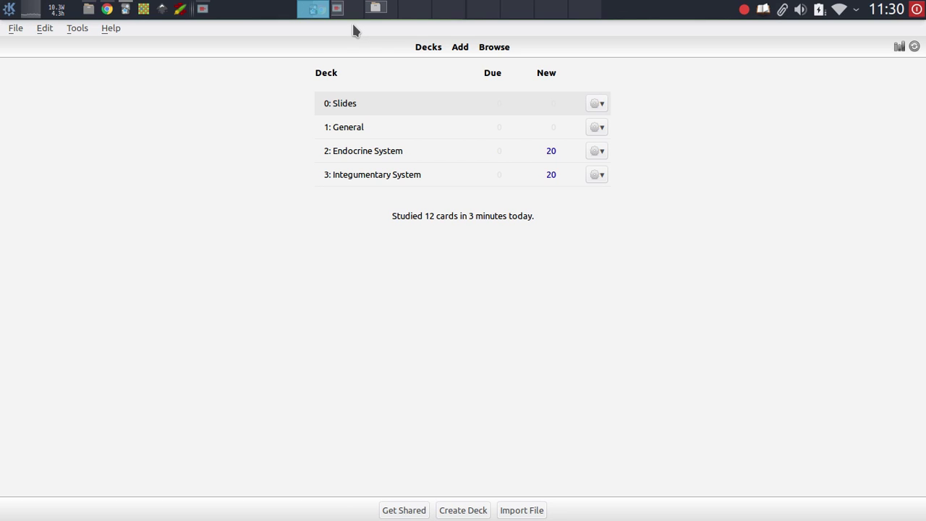
Show the Edit.../Delete... submenu for anki-editor-tag-hotkeys under Tools > Add-ons
left_click(68, 28)
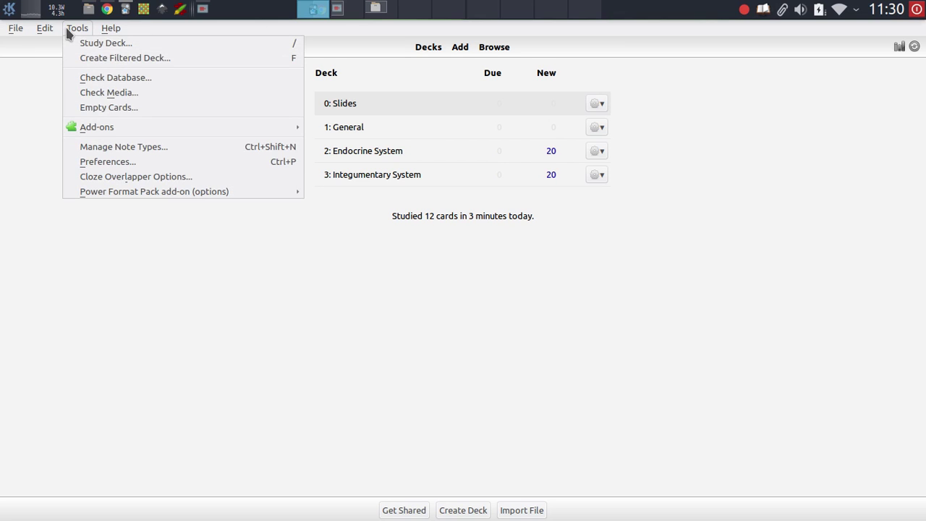
mouse_move(146, 130)
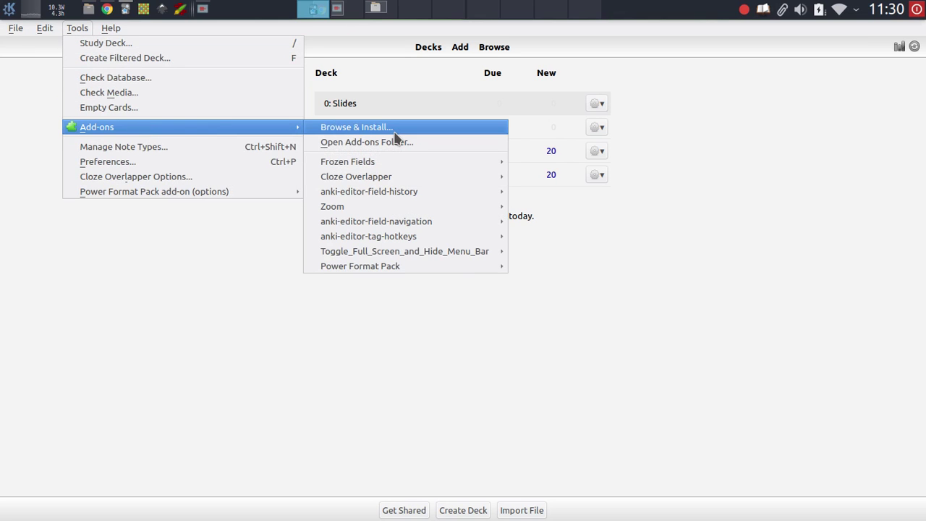
mouse_move(411, 238)
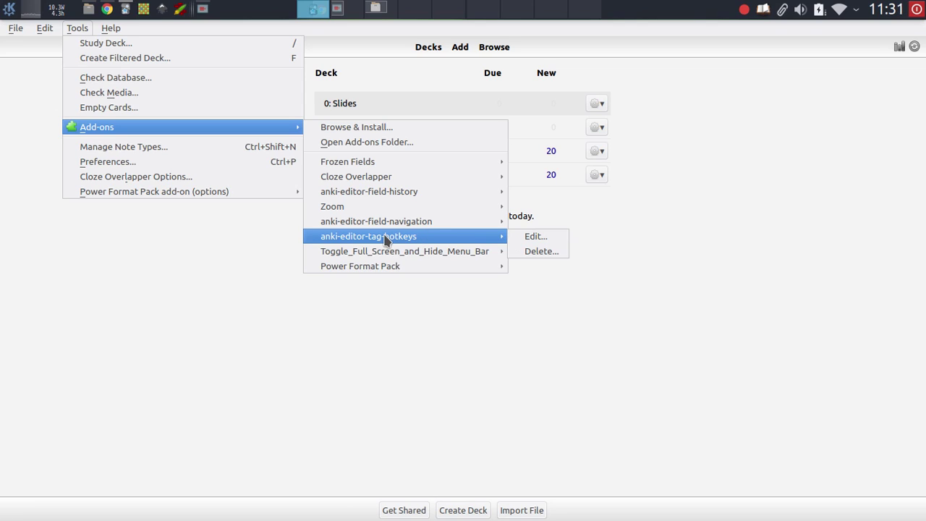
In the anki-editor-tag-hotkeys code, replace tag1 with Anatomy on the Alt+Shift+1 line
left_click(535, 237)
left_click_drag(450, 105, 411, 77)
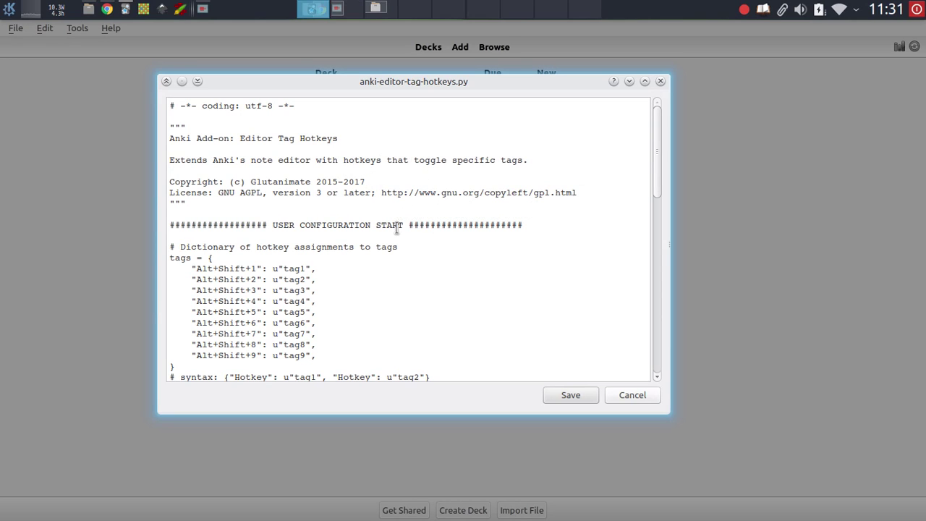
scroll(368, 233, "down", 3)
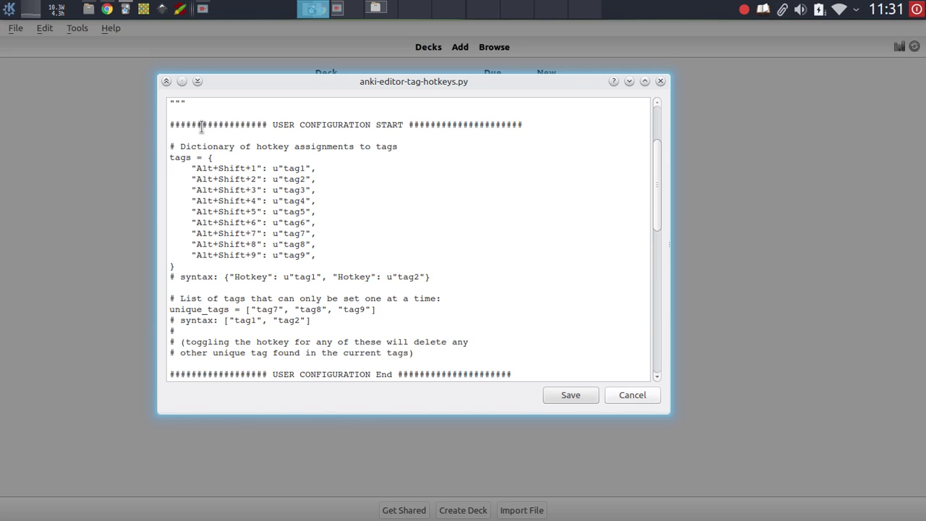
scroll(267, 173, "down", 2)
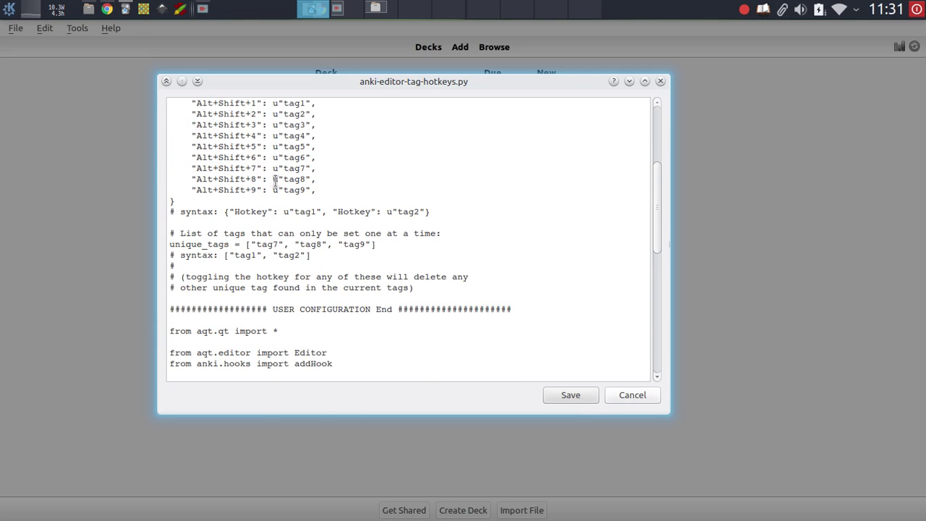
scroll(277, 189, "up", 5)
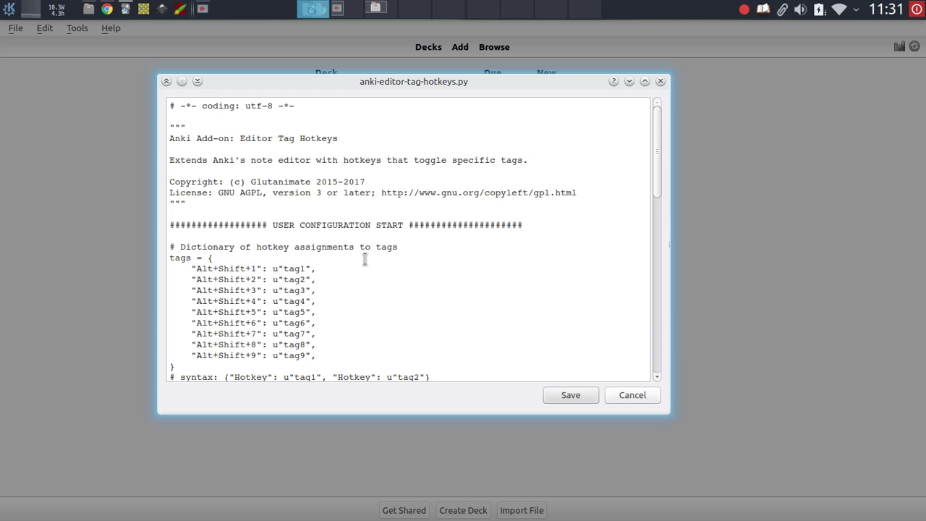
scroll(332, 297, "down", 2)
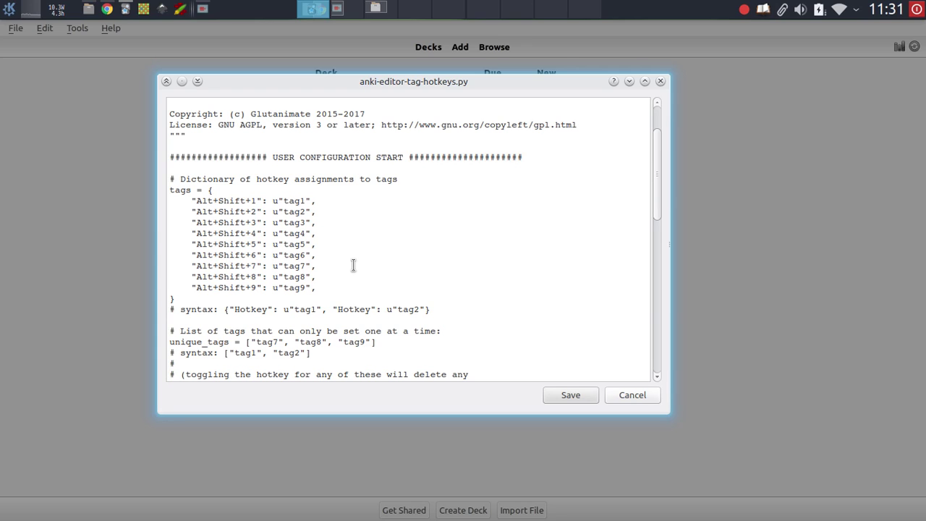
double_click(299, 202)
type("Anatomy")
left_click(550, 395)
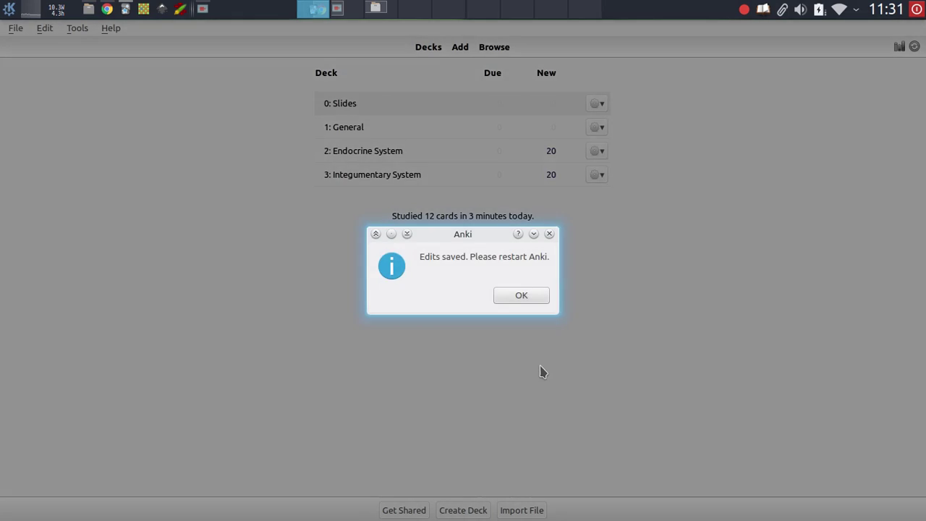
left_click(528, 296)
key("ctrl+q")
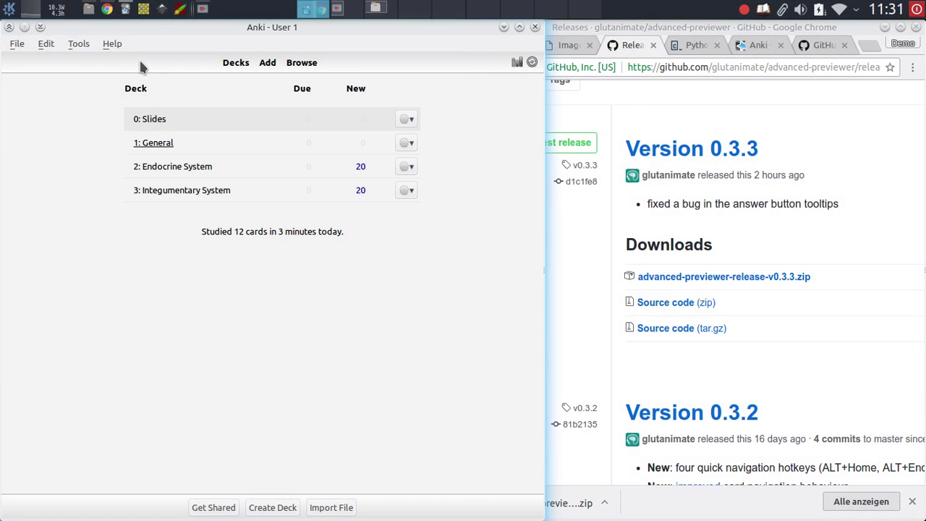
left_click(86, 44)
mouse_move(153, 142)
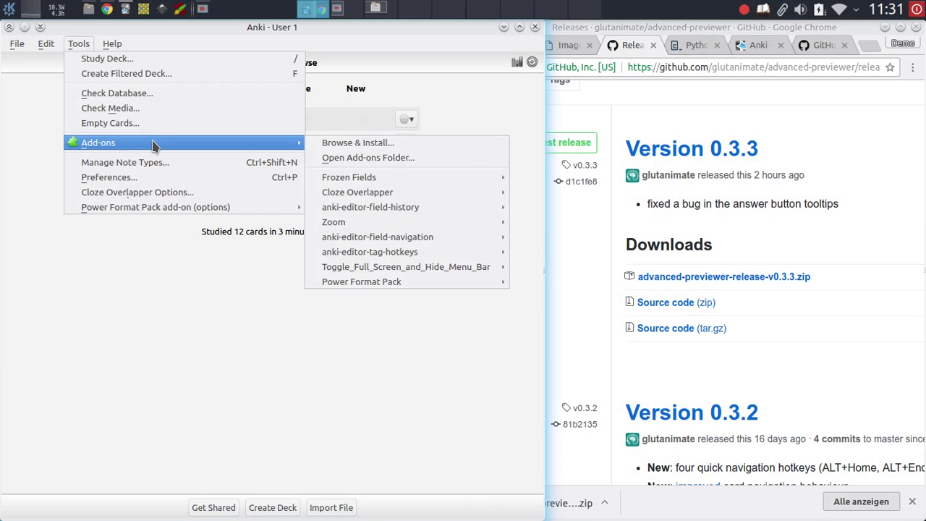
mouse_move(369, 186)
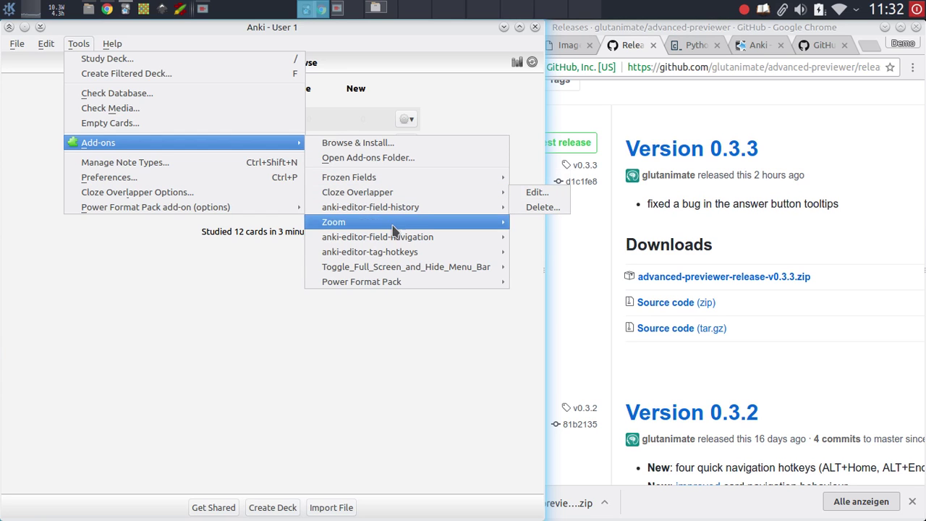
mouse_move(419, 252)
left_click(535, 252)
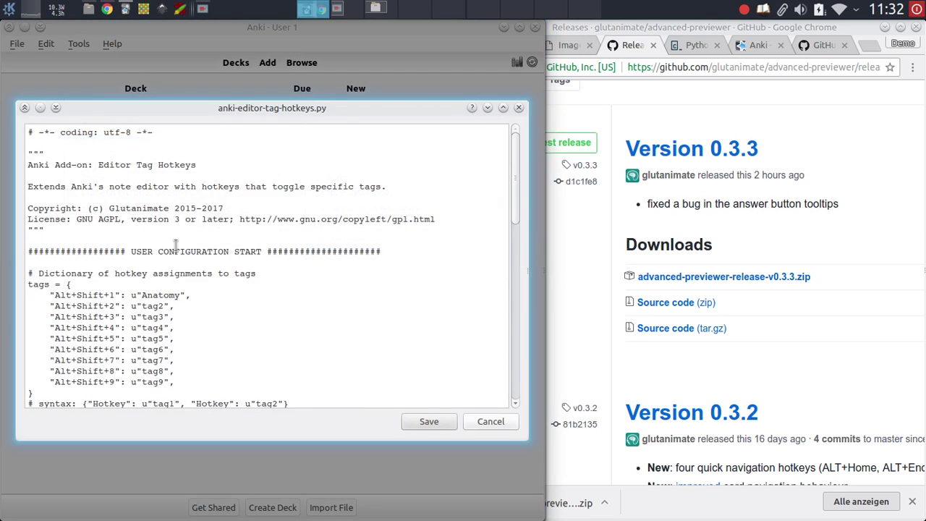
left_click(519, 107)
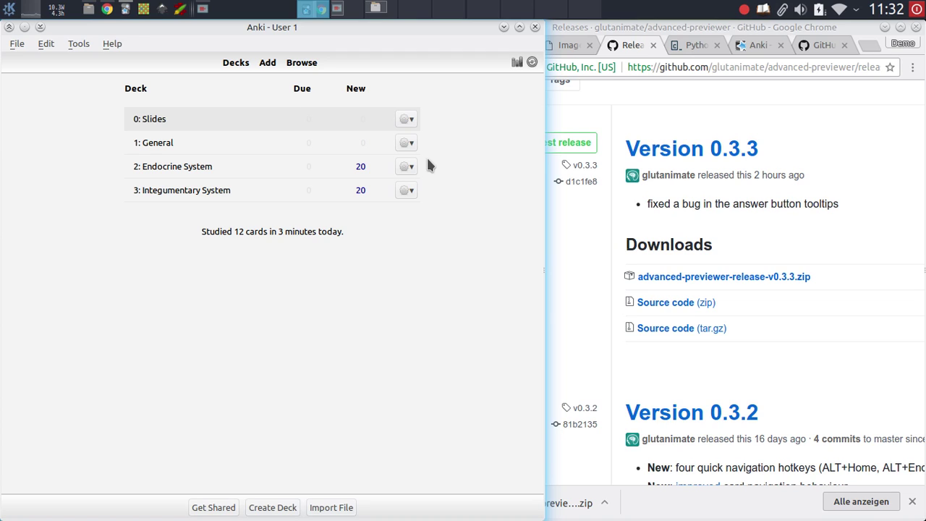
Open the anki-editor-tag-hotkeys add-on code for editing
left_click(85, 46)
mouse_move(277, 152)
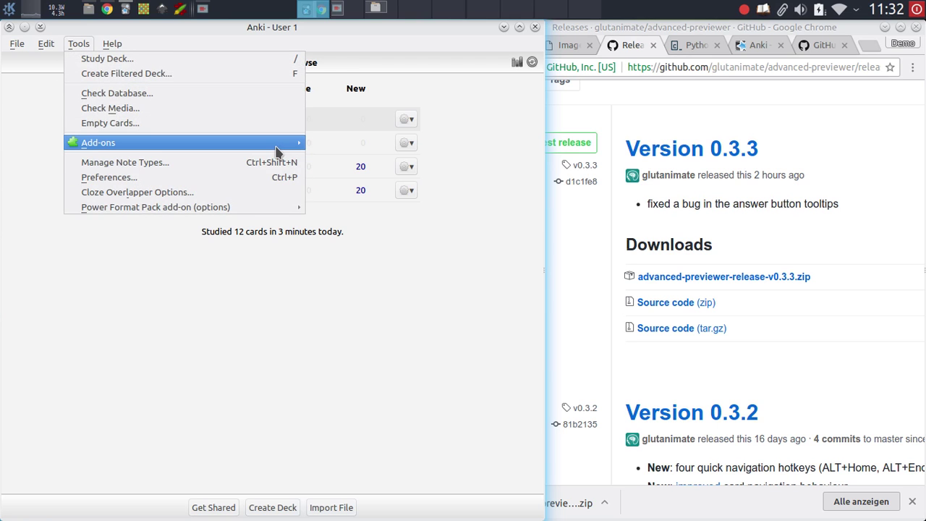
mouse_move(422, 253)
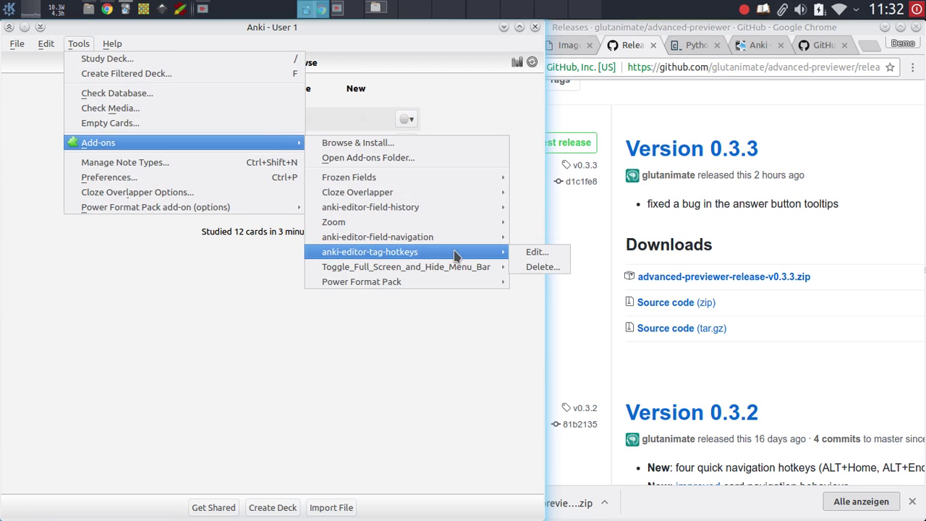
left_click(535, 252)
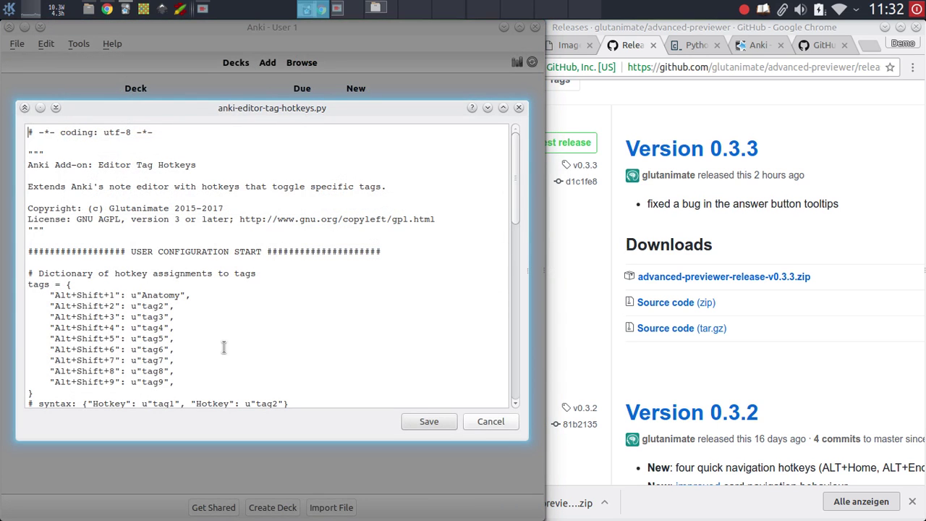
Copy the hotkey-to-tag dictionary, close the editor without saving, and maximize Anki
left_click_drag(63, 399, 28, 355)
left_click(35, 377)
left_click_drag(28, 259, 33, 380)
right_click(90, 315)
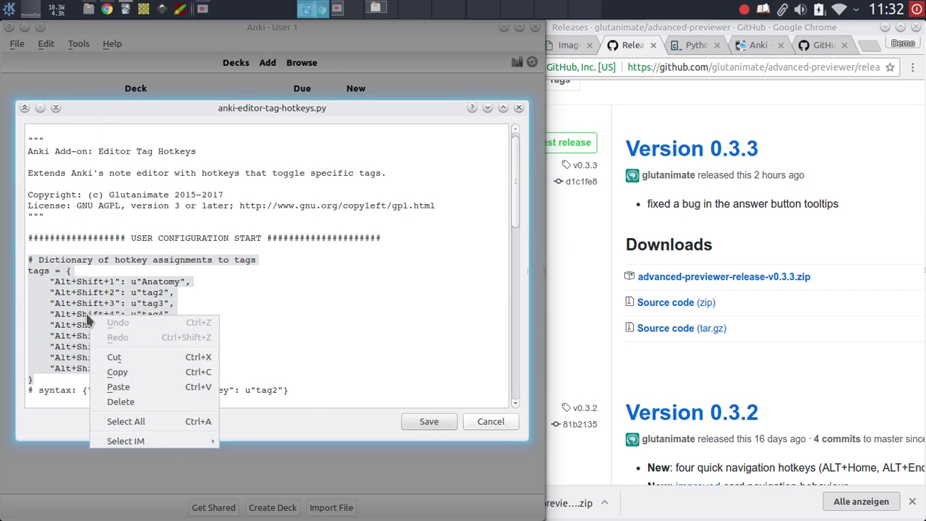
left_click(112, 372)
key("Escape")
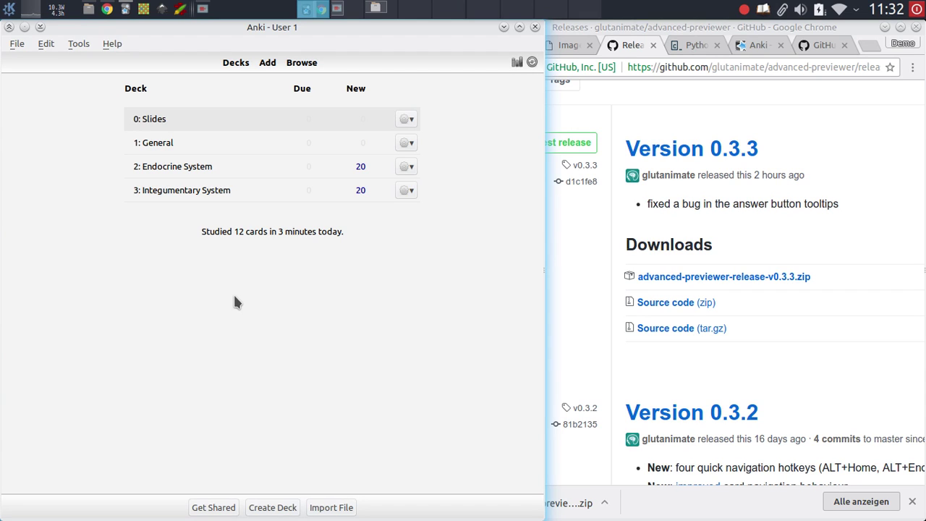
key("super+Up")
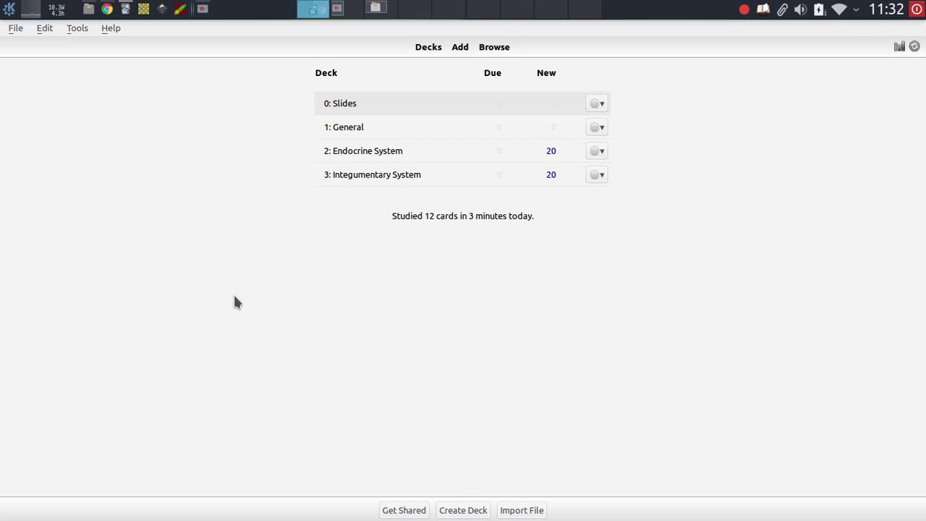
Maximize Chrome on the Codecademy Python course, closing the GitHub Releases tab and the downloads bar
key("alt+Tab")
key("super+Up")
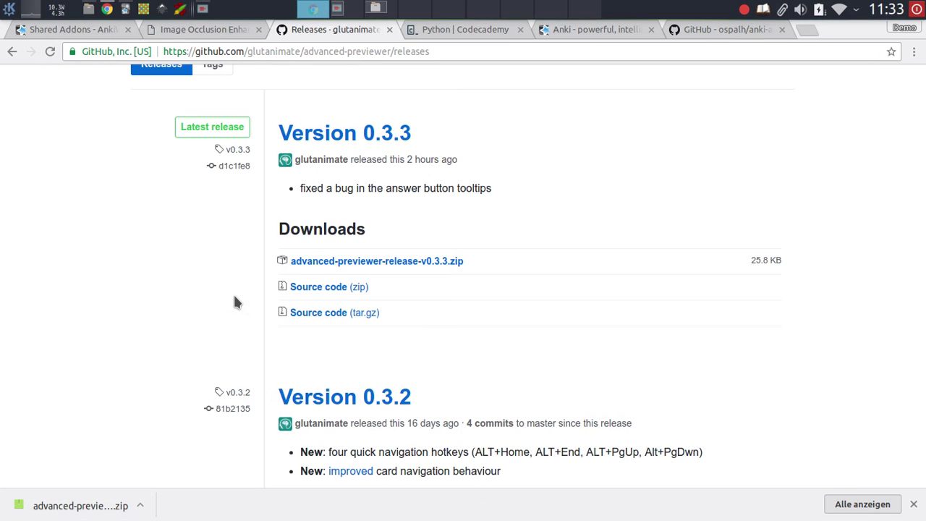
key("ctrl+w")
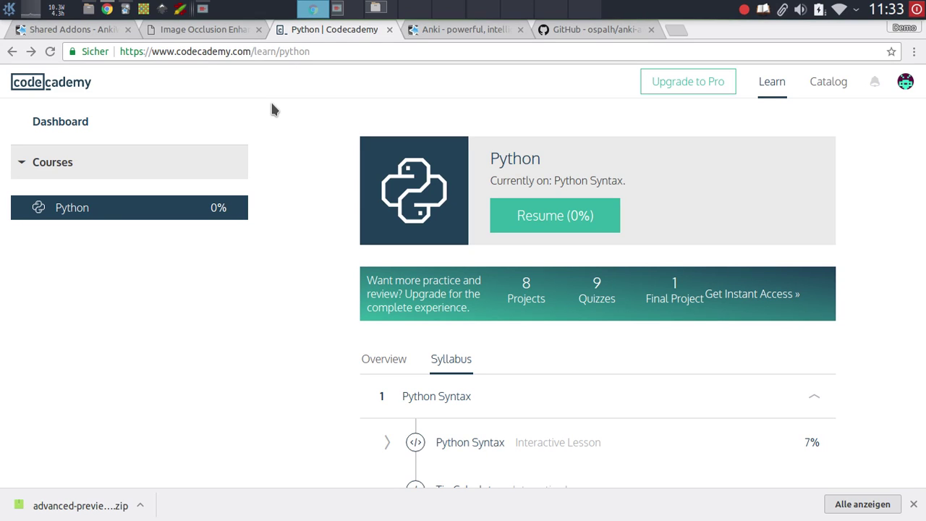
left_click(913, 504)
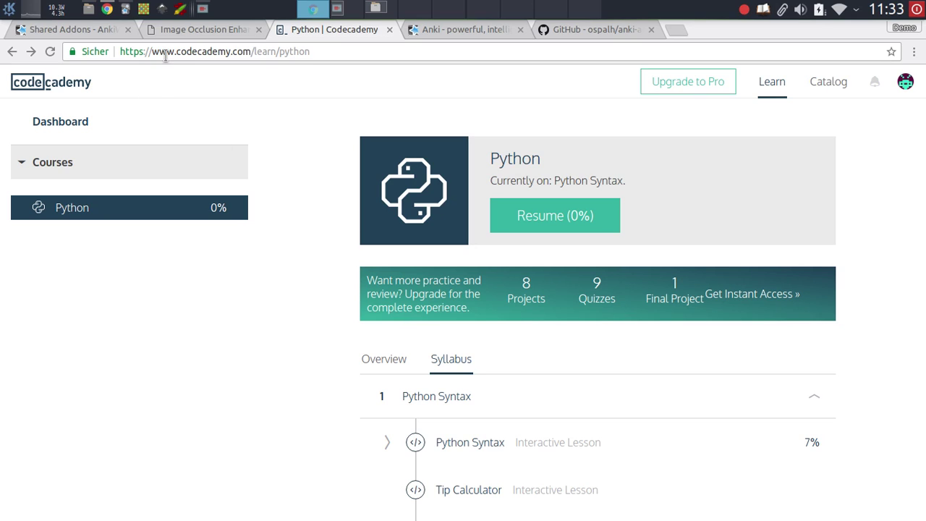
Open the Python Syntax Variables lesson, then close its tab
left_click(471, 444)
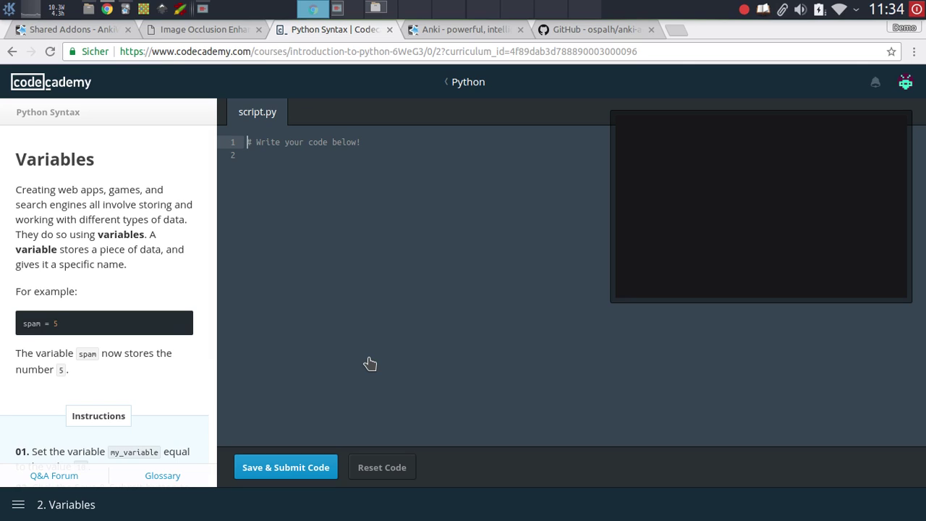
key("ctrl+w")
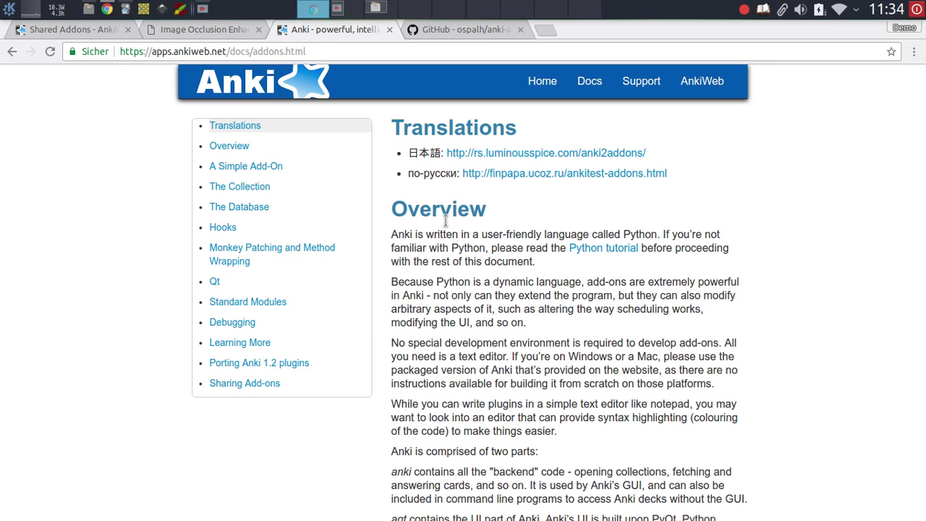
Read the add-on guide through A Simple Add-On, The Collection and The Database, then close it
scroll(445, 221, "down", 10)
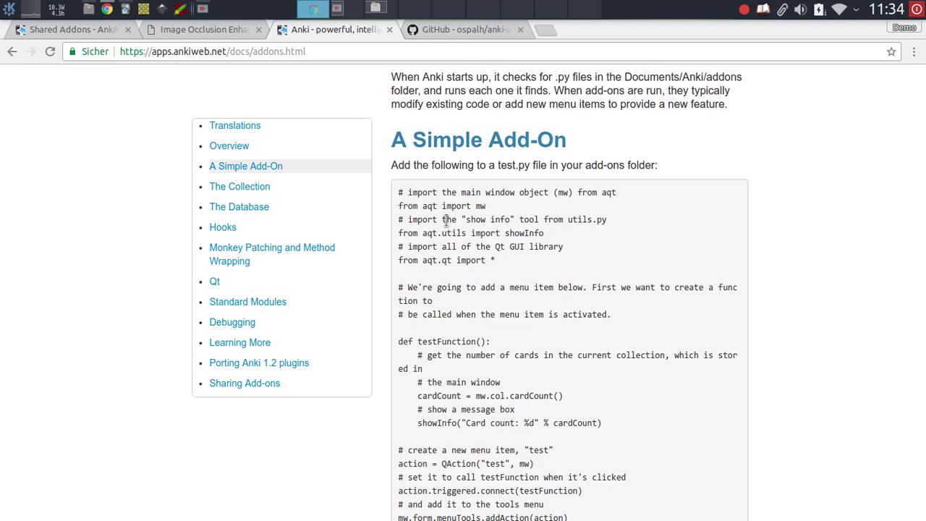
scroll(445, 220, "up", 12)
scroll(450, 221, "down", 3)
scroll(448, 215, "up", 3)
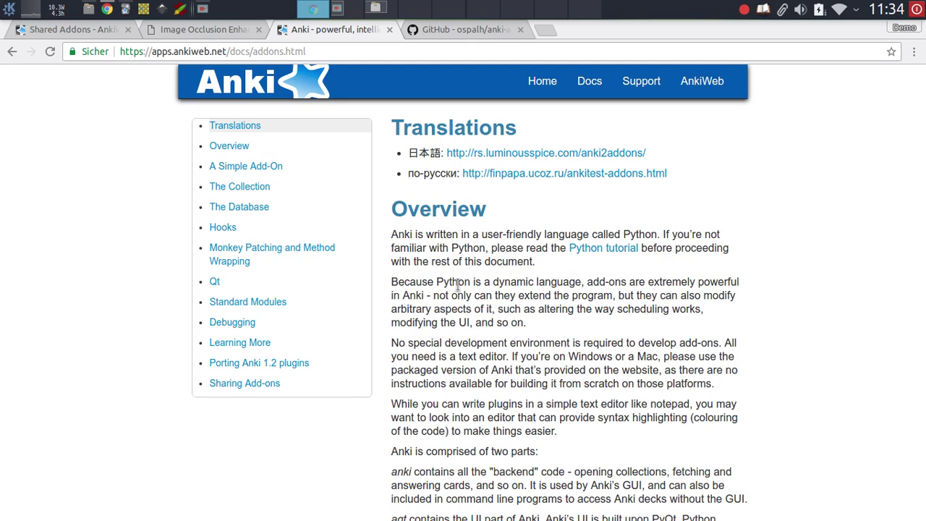
scroll(456, 304, "down", 15)
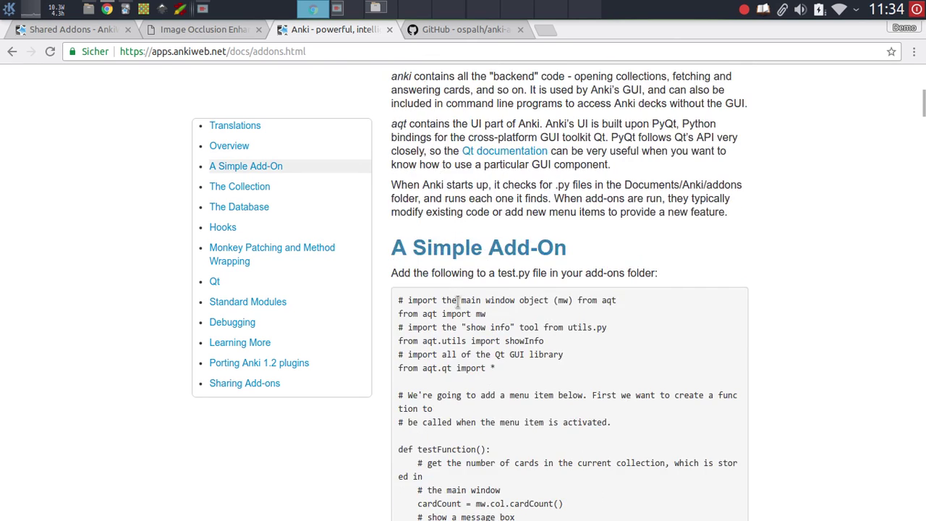
scroll(453, 330, "down", 15)
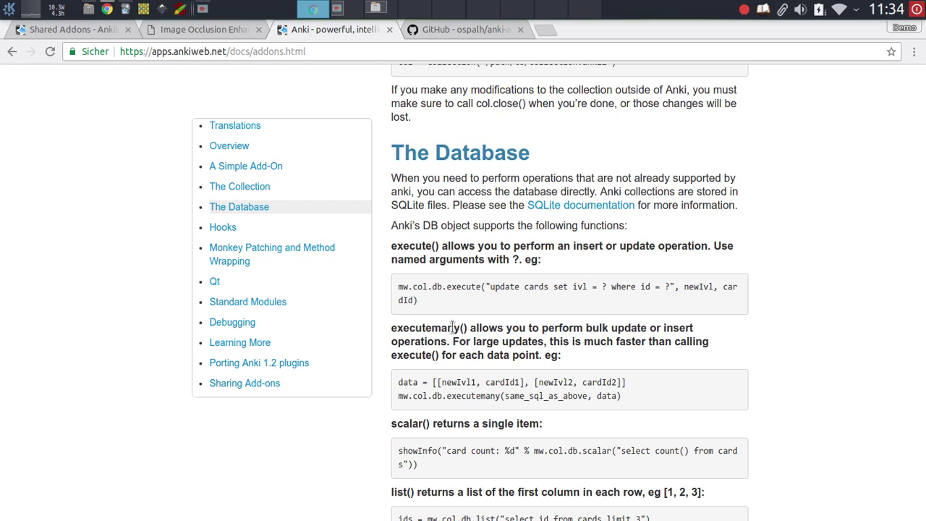
key("ctrl+w")
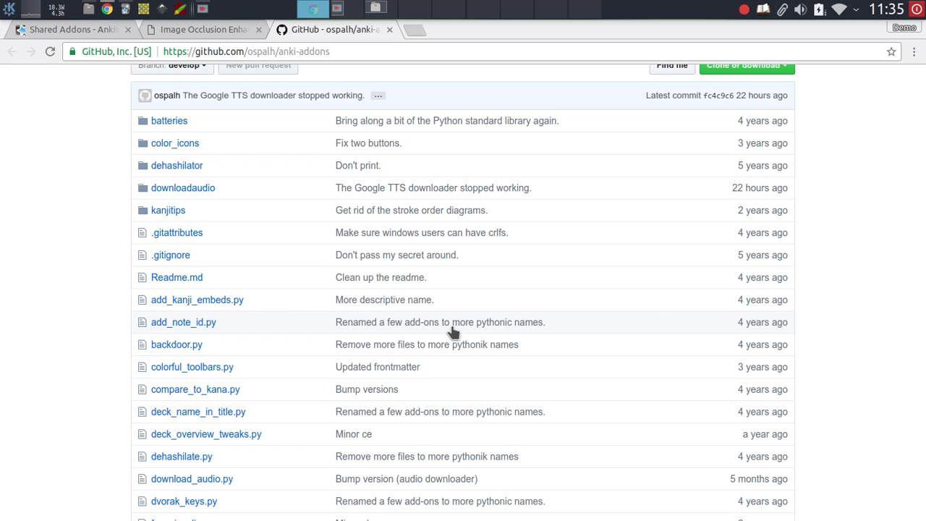
Open fen_visualizer.py from the anki-addons repository file list
scroll(429, 318, "up", 5)
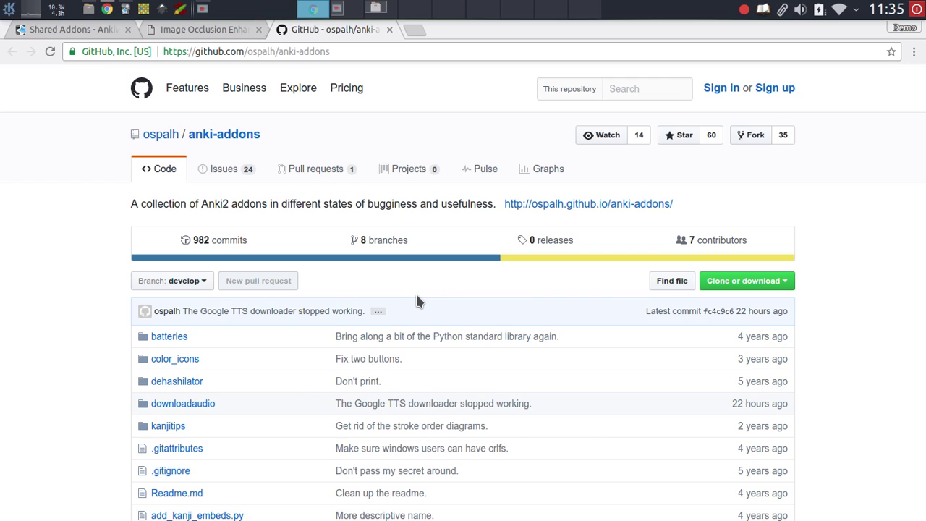
scroll(415, 292, "down", 15)
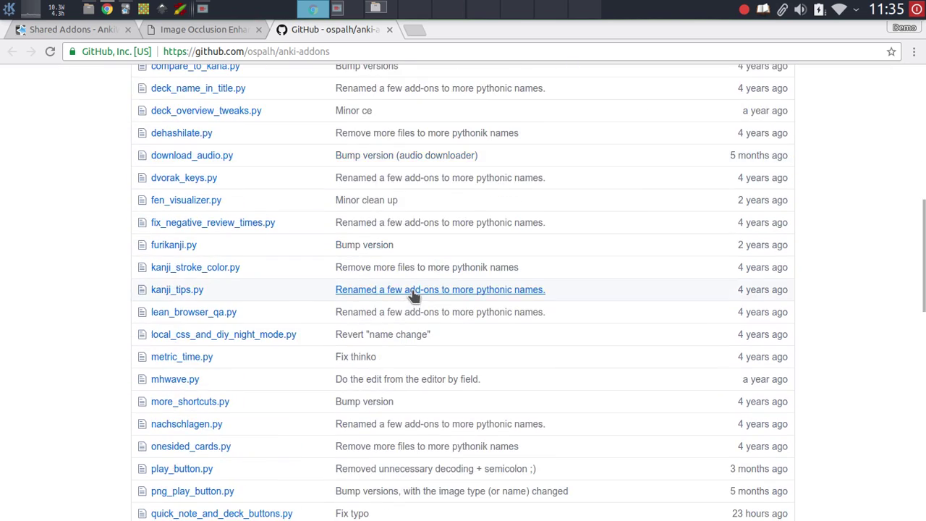
scroll(412, 297, "up", 5)
scroll(413, 297, "up", 2)
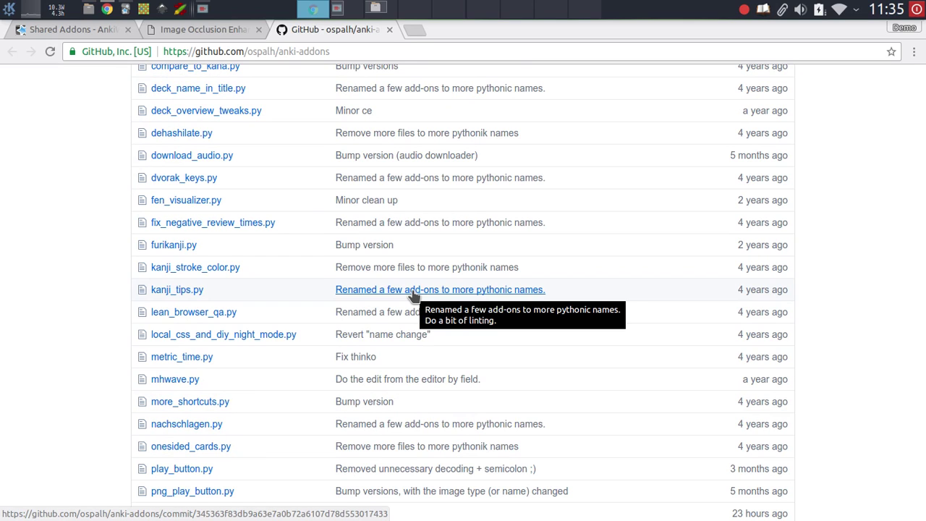
left_click(215, 201)
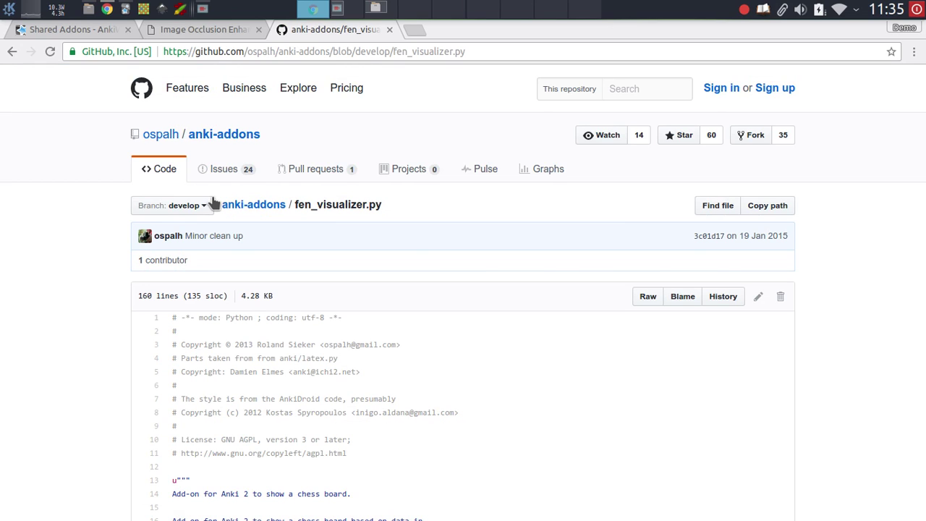
Read through the fen_visualizer.py chess-board code, then return to Anki's deck list
scroll(408, 239, "down", 4)
scroll(427, 197, "down", 1)
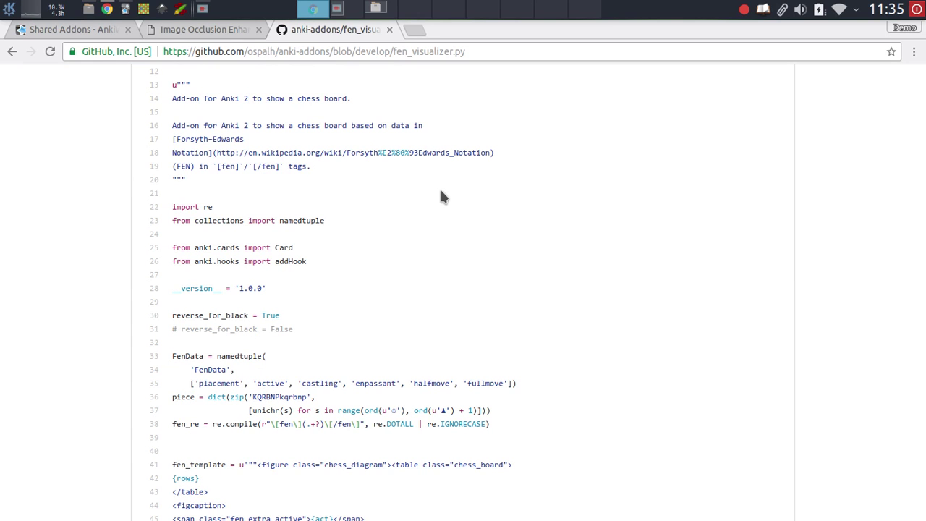
scroll(444, 197, "down", 12)
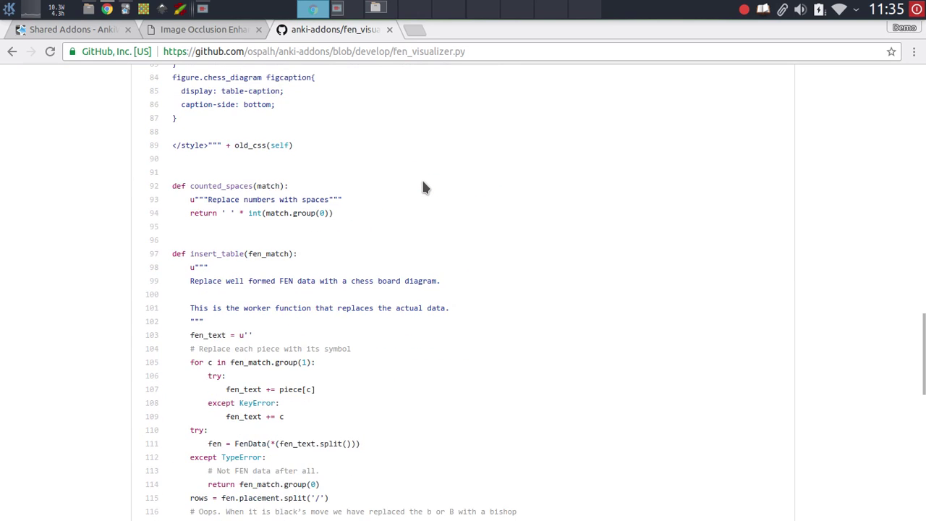
scroll(425, 188, "down", 3)
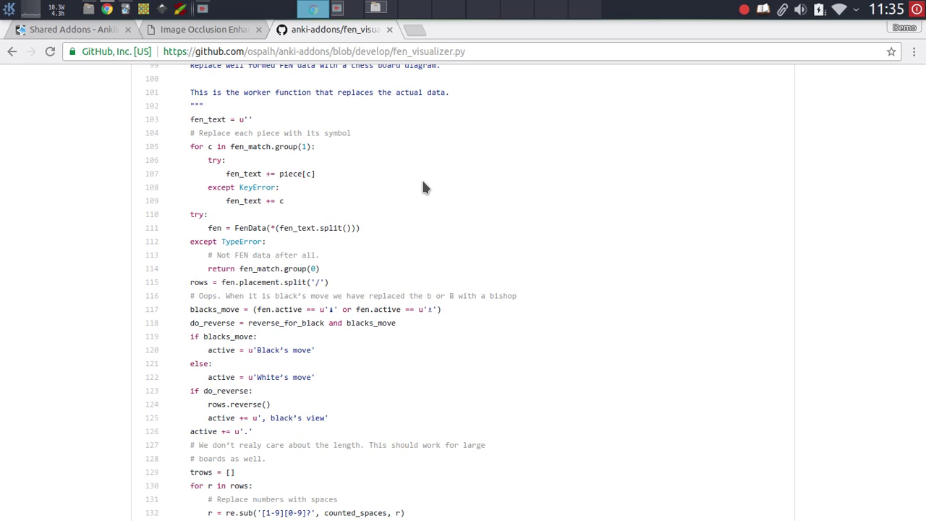
key("alt+Tab")
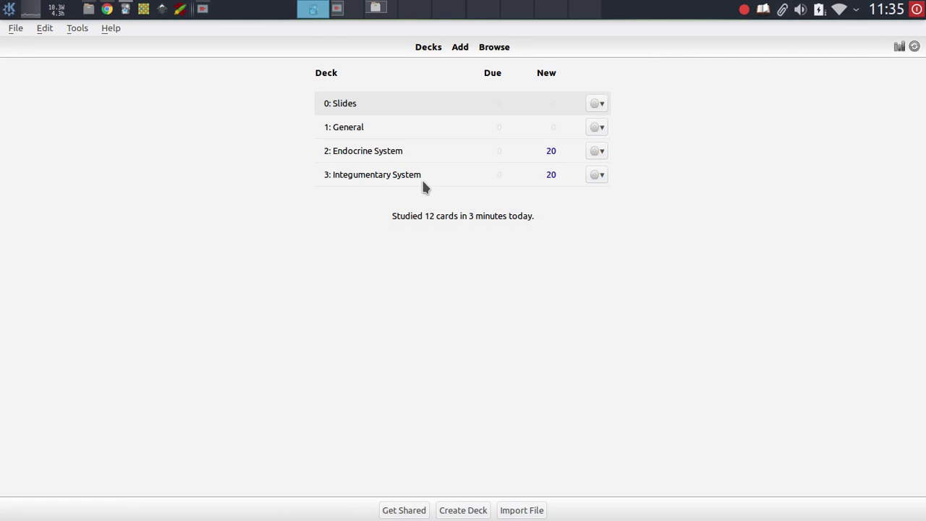